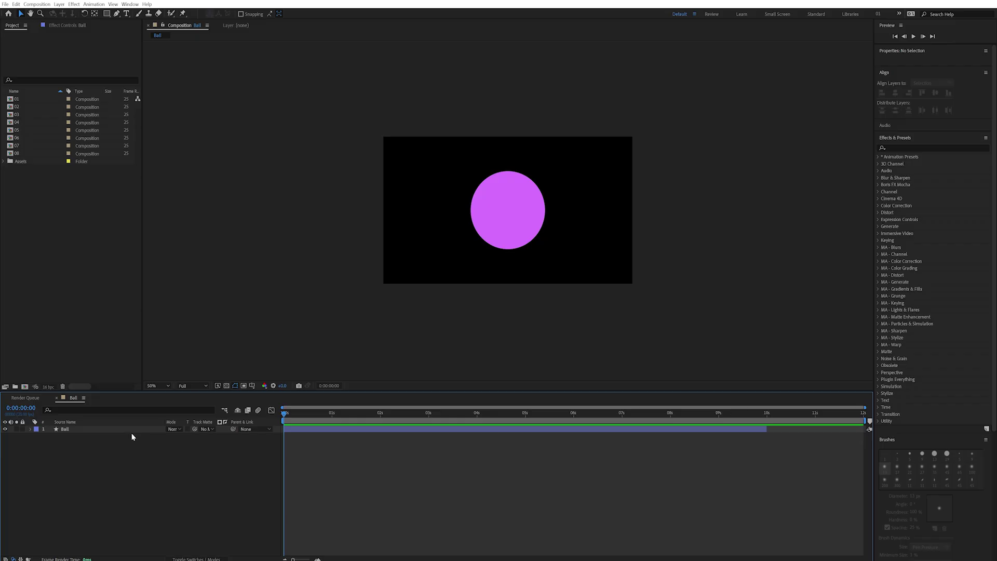
Add a Gradient Overlay style to the Ball layer with purple-to-blue stops at a 135° angle
{"action": "left_click", "coordinate": [127, 432]}
{"action": "right_click", "coordinate": [127, 432]}
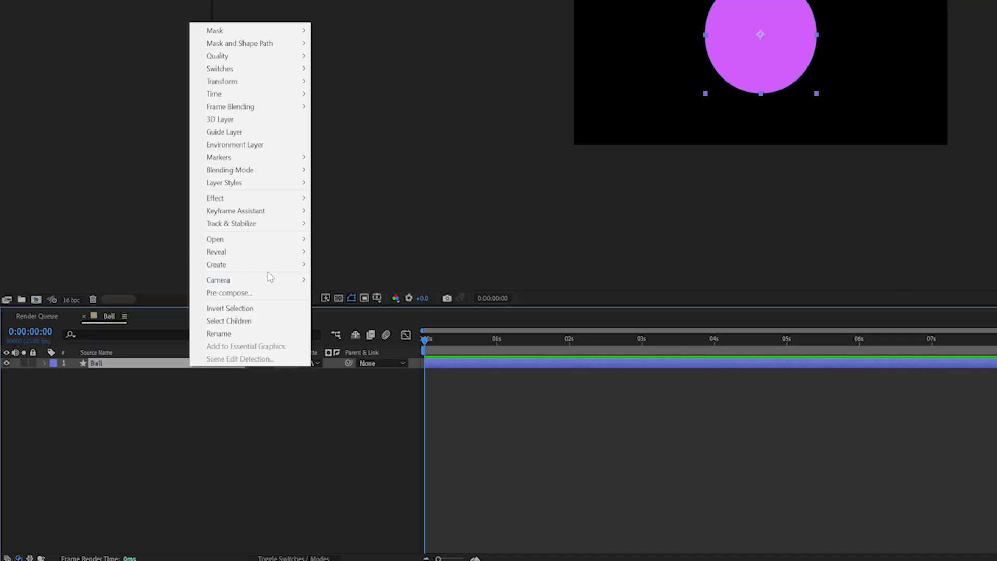
{"action": "mouse_move", "coordinate": [166, 309]}
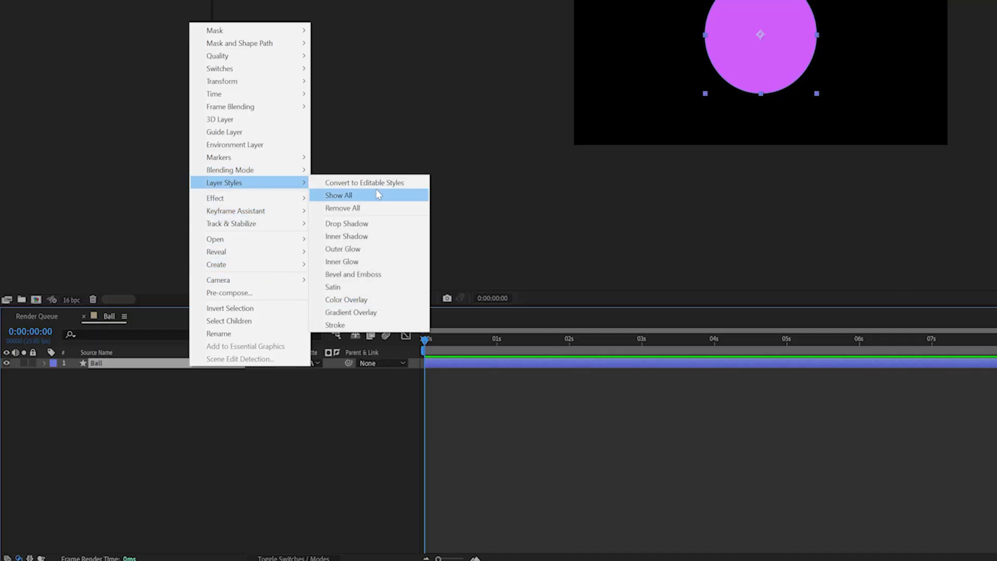
{"action": "left_click", "coordinate": [358, 312]}
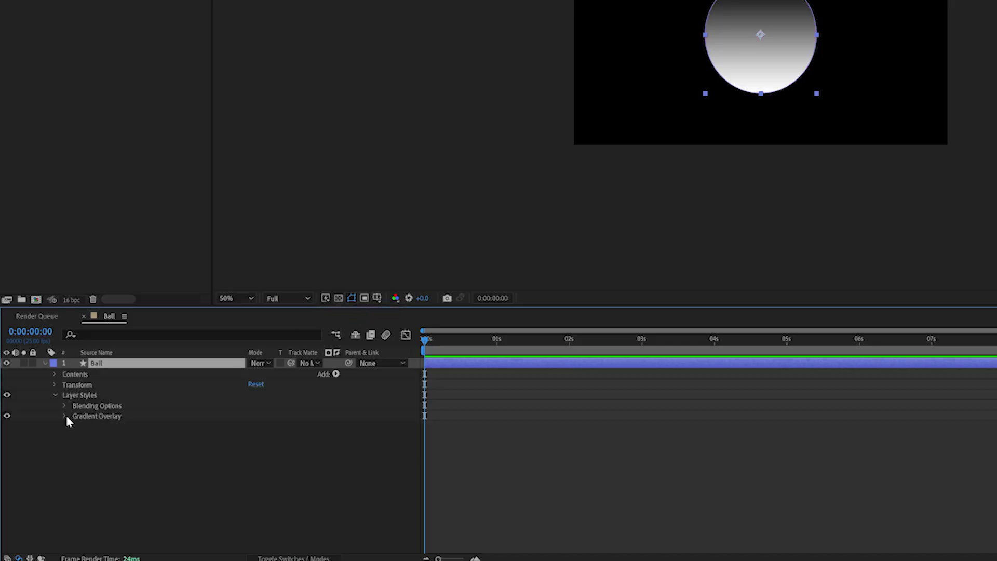
{"action": "left_click", "coordinate": [64, 416]}
{"action": "left_click", "coordinate": [265, 447]}
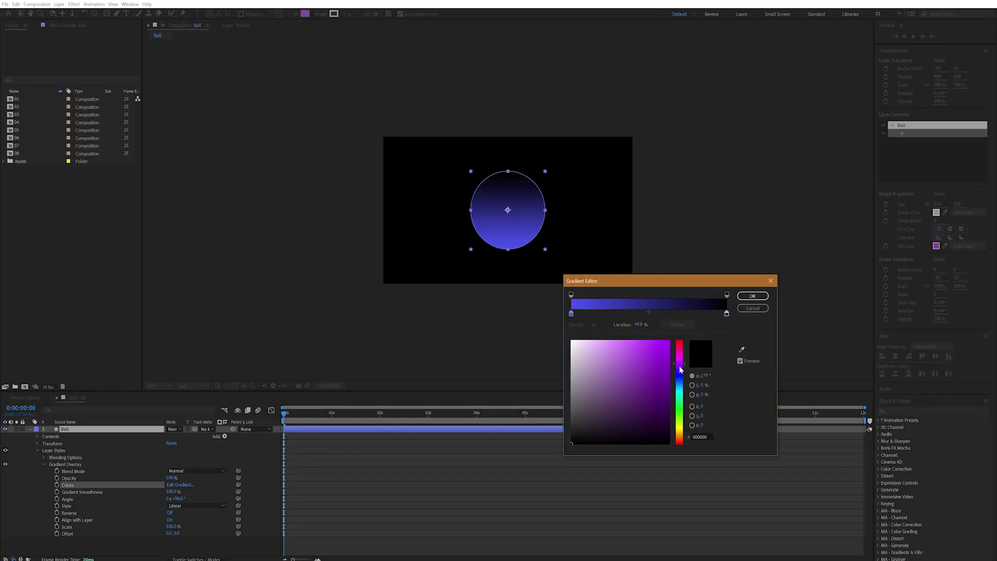
{"action": "left_click_drag", "start_coordinate": [992, 261], "coordinate": [970, 242]}
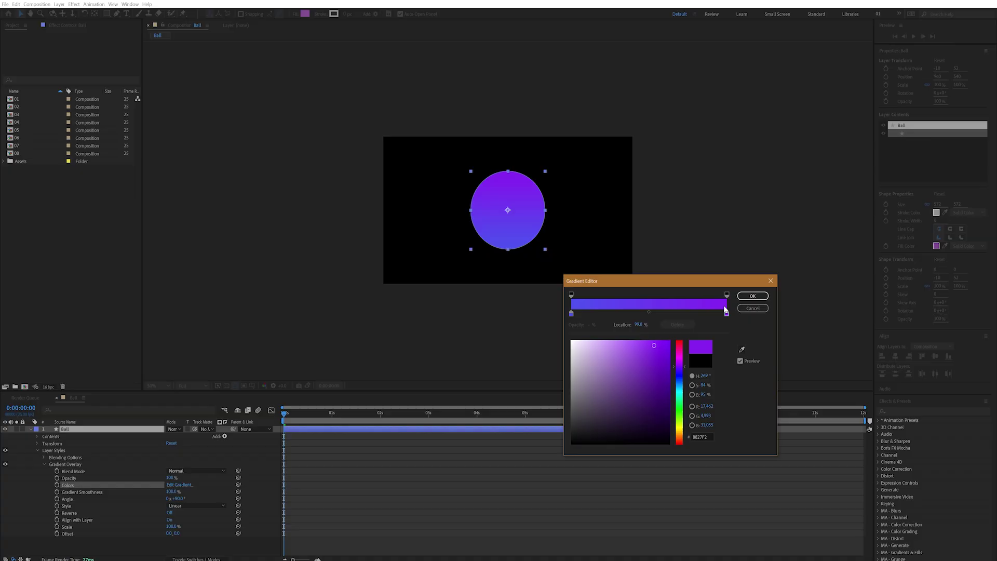
{"action": "key", "text": "Return"}
{"action": "left_click_drag", "start_coordinate": [175, 498], "coordinate": [197, 493]}
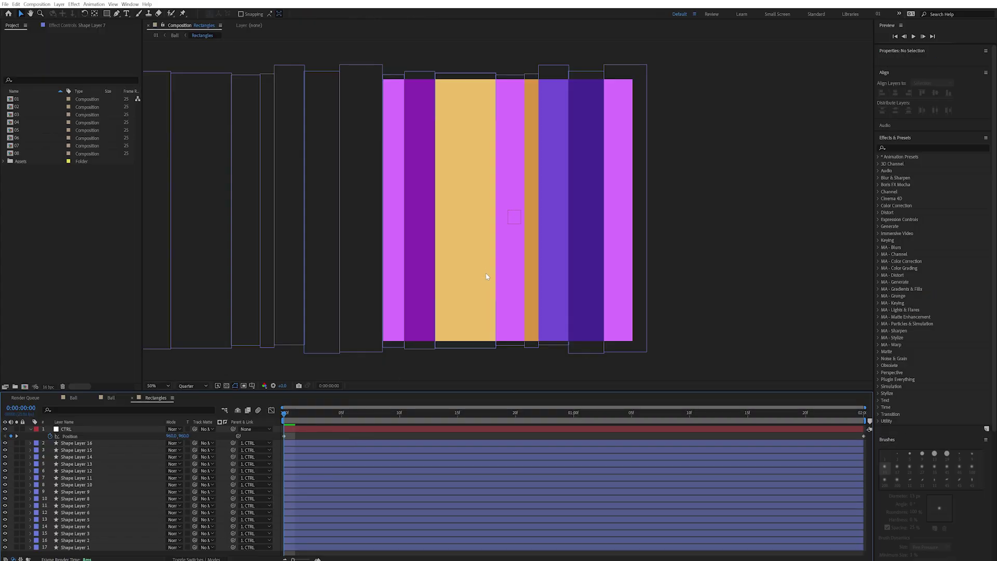
Preview the sliding rectangles, then give the Repeater 1 position a wiggle(0.2,200) expression
{"action": "left_click_drag", "start_coordinate": [289, 415], "coordinate": [793, 423]}
{"action": "key", "text": "space"}
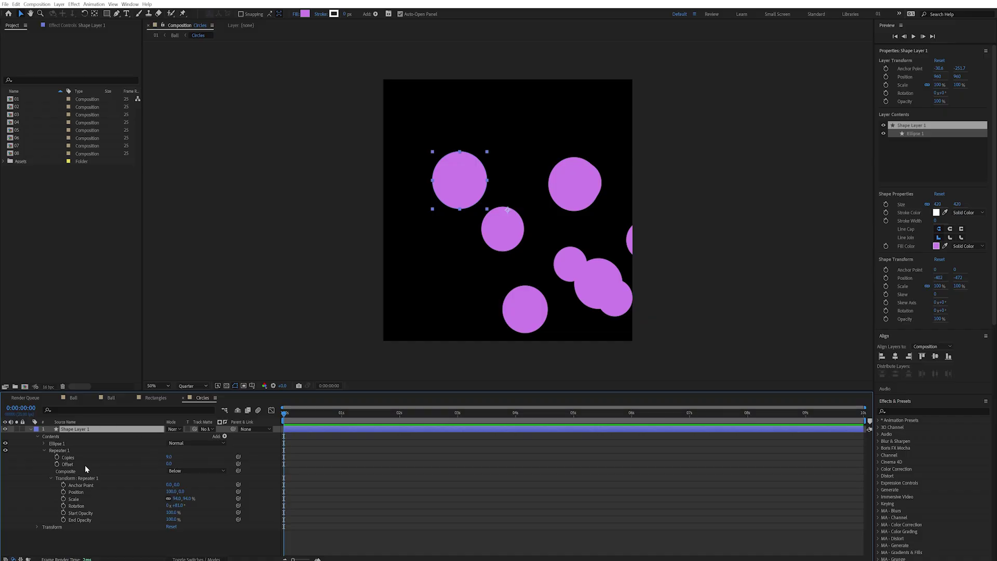
{"action": "left_click", "coordinate": [64, 492], "text": "alt"}
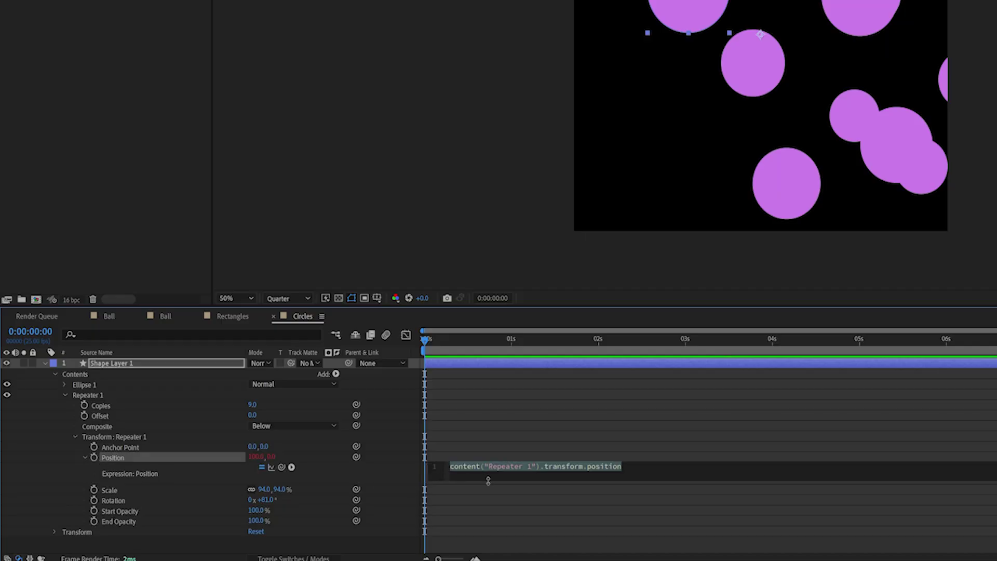
{"action": "left_click", "coordinate": [600, 433]}
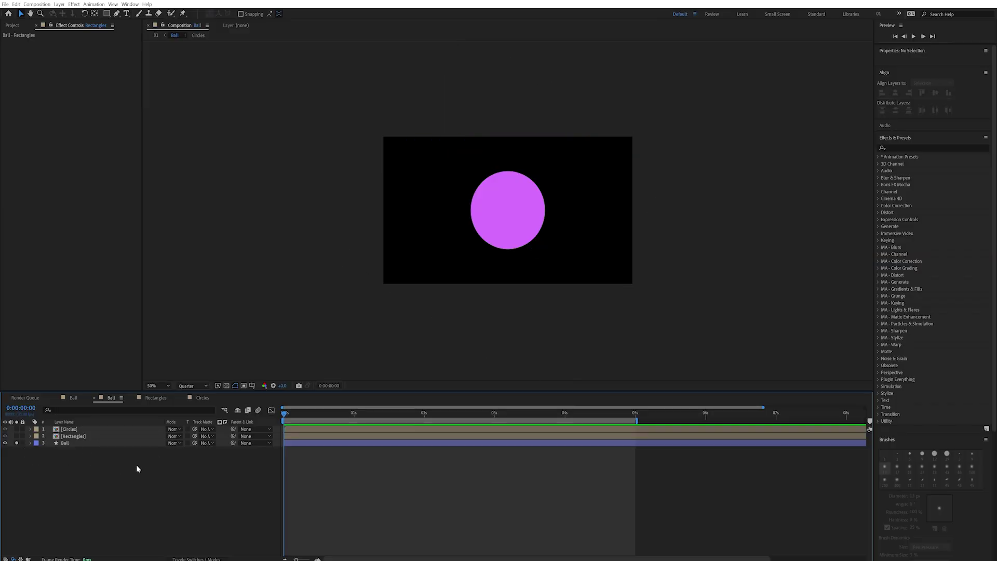
Select the Rectangles and Circles layers and set the Ball layer as their track matte
{"action": "left_click", "coordinate": [77, 438]}
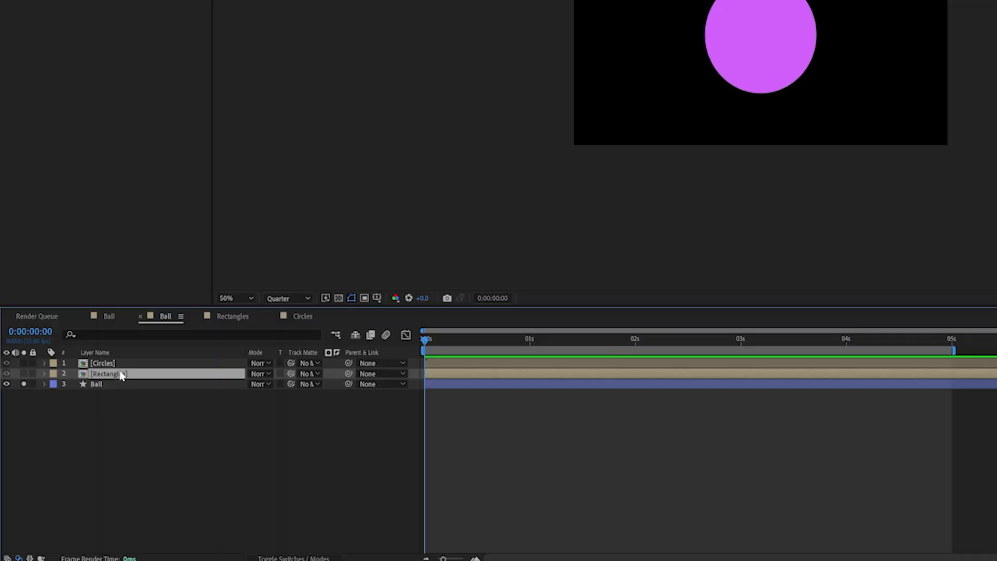
{"action": "key", "text": "ctrl+shift+Up"}
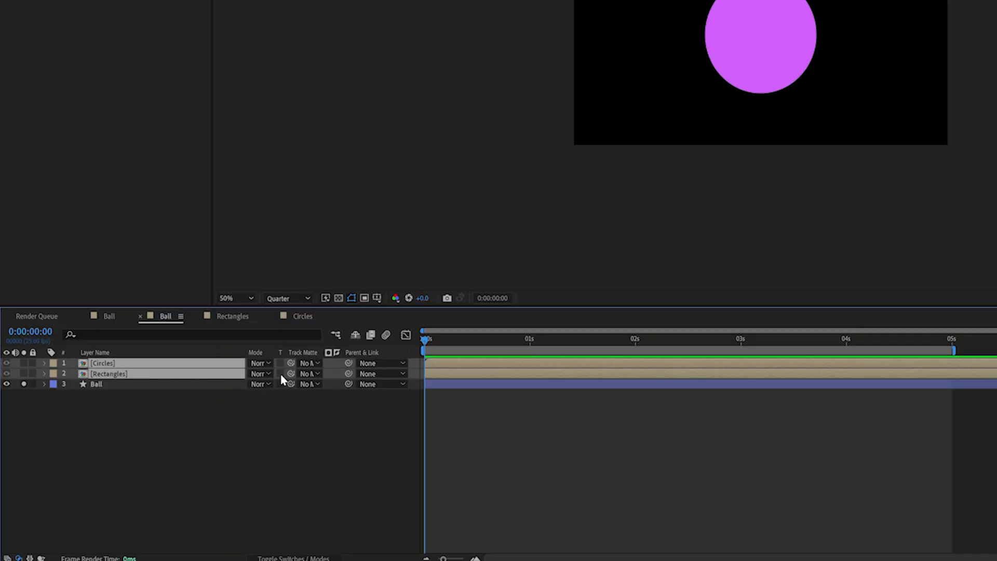
{"action": "left_click_drag", "start_coordinate": [162, 384], "coordinate": [162, 384]}
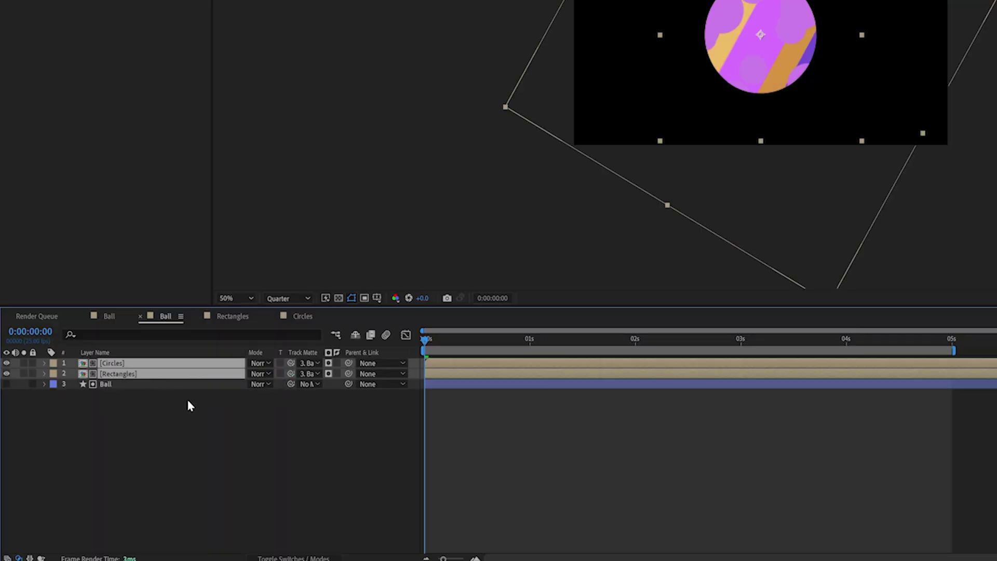
{"action": "key", "text": "F4"}
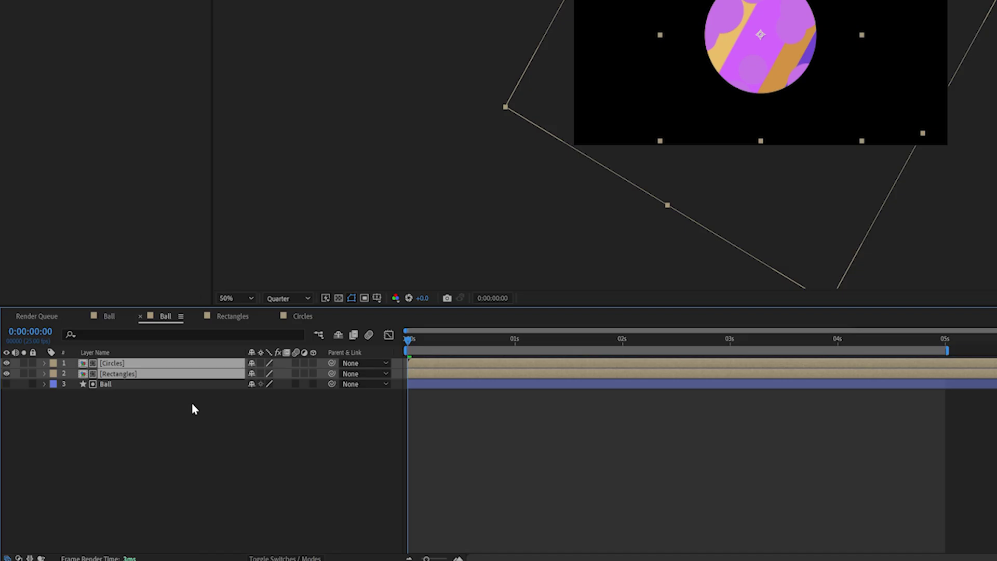
{"action": "key", "text": "F4"}
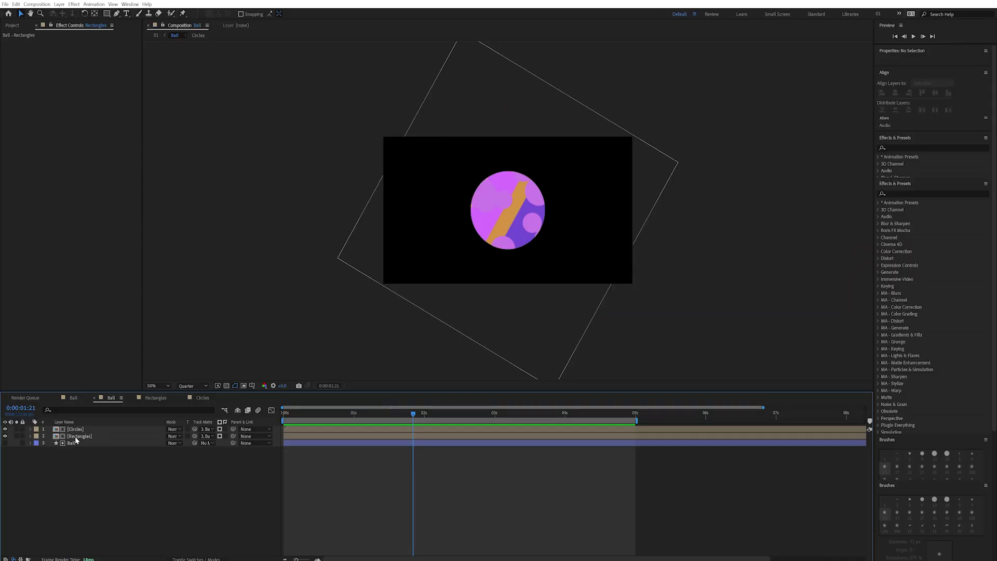
Apply Gaussian Blur to the Rectangles layer with Blurriness 300
{"action": "key", "text": "ctrl+space"}
{"action": "type", "text": "gaus"}
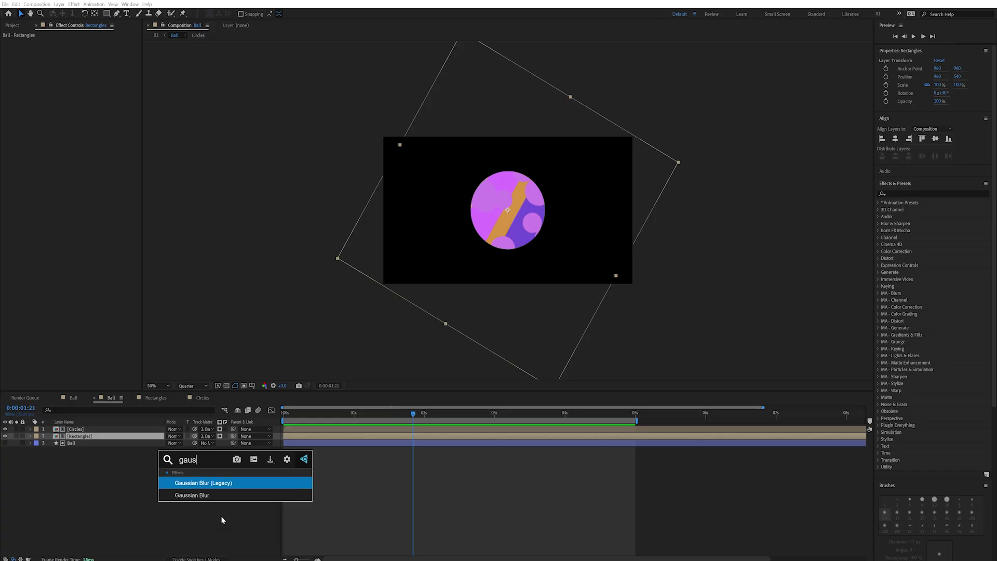
{"action": "key", "text": "Down"}
{"action": "key", "text": "Return"}
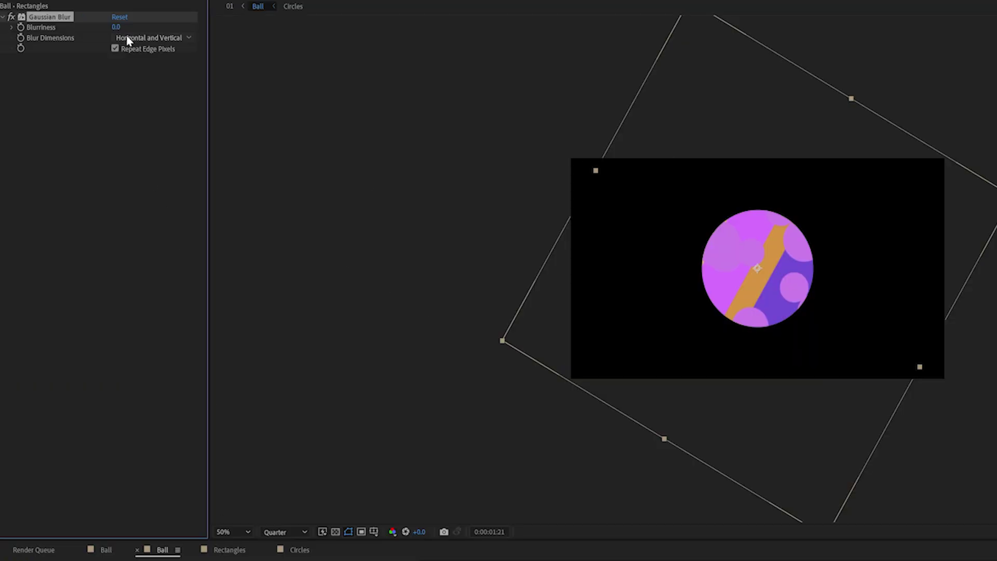
{"action": "type", "text": "300"}
{"action": "key", "text": "Return"}
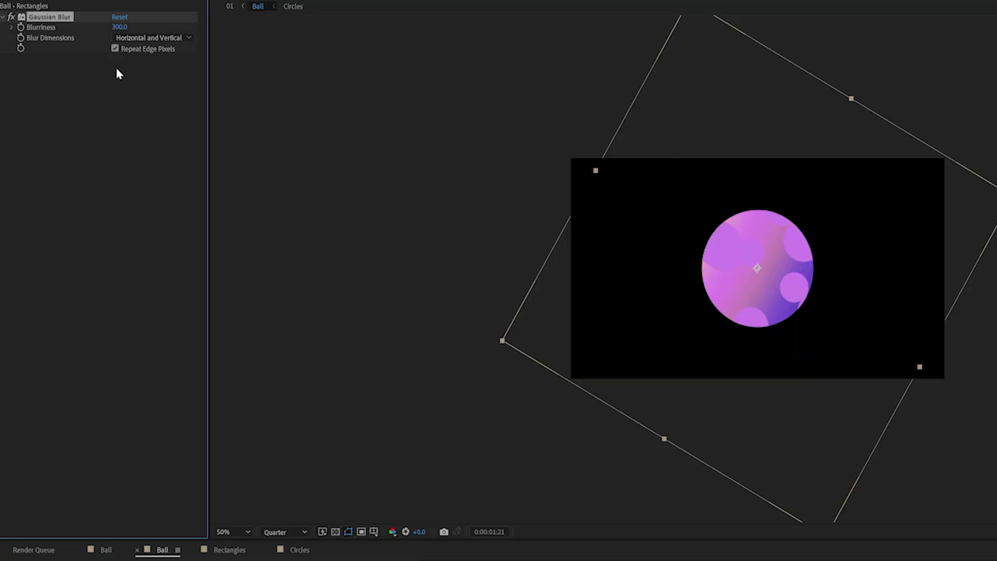
Set the Circles layer's blend mode to Overlay and preview from the start
{"action": "left_click", "coordinate": [173, 429]}
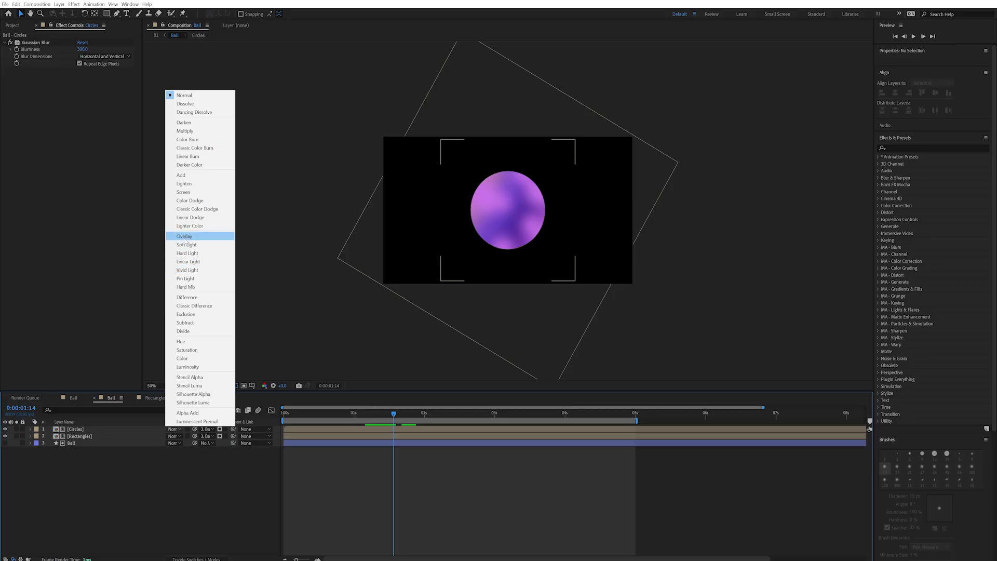
{"action": "left_click", "coordinate": [185, 238]}
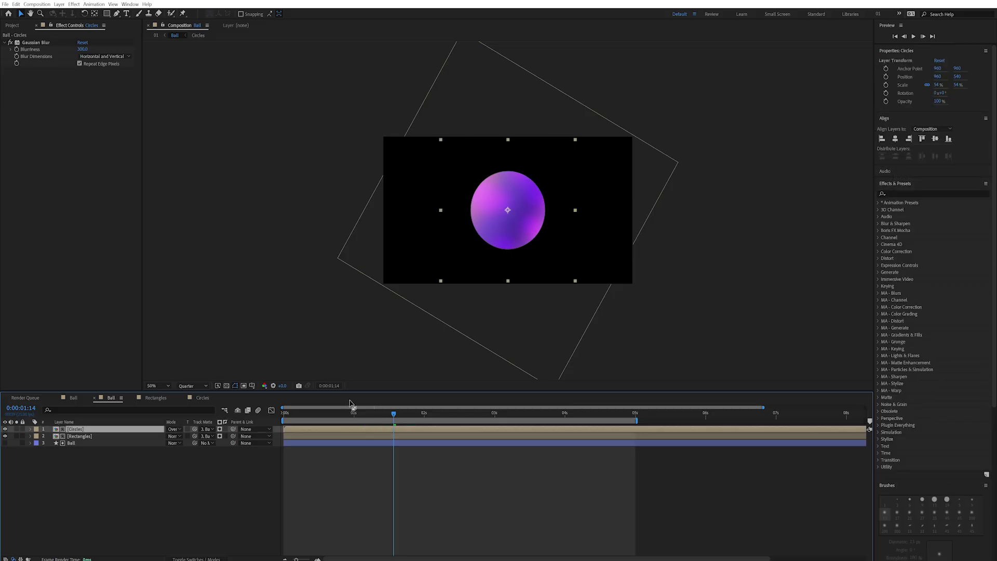
{"action": "left_click_drag", "start_coordinate": [375, 419], "coordinate": [247, 418]}
{"action": "key", "text": "space"}
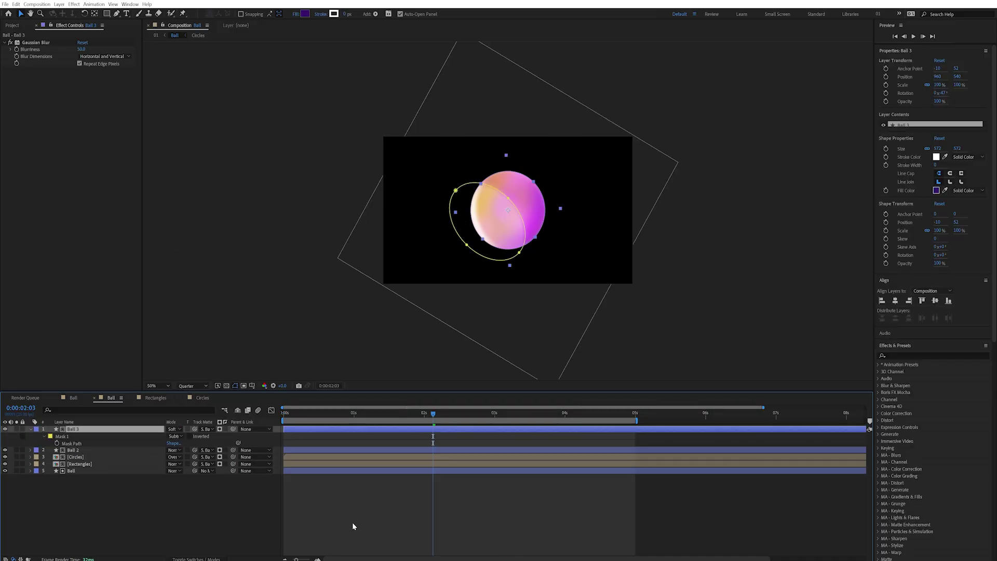
Set the Ball 3 layer's Blurriness to 250
{"action": "left_click", "coordinate": [352, 526]}
{"action": "left_click", "coordinate": [99, 429]}
{"action": "type", "text": "250"}
{"action": "key", "text": "Return"}
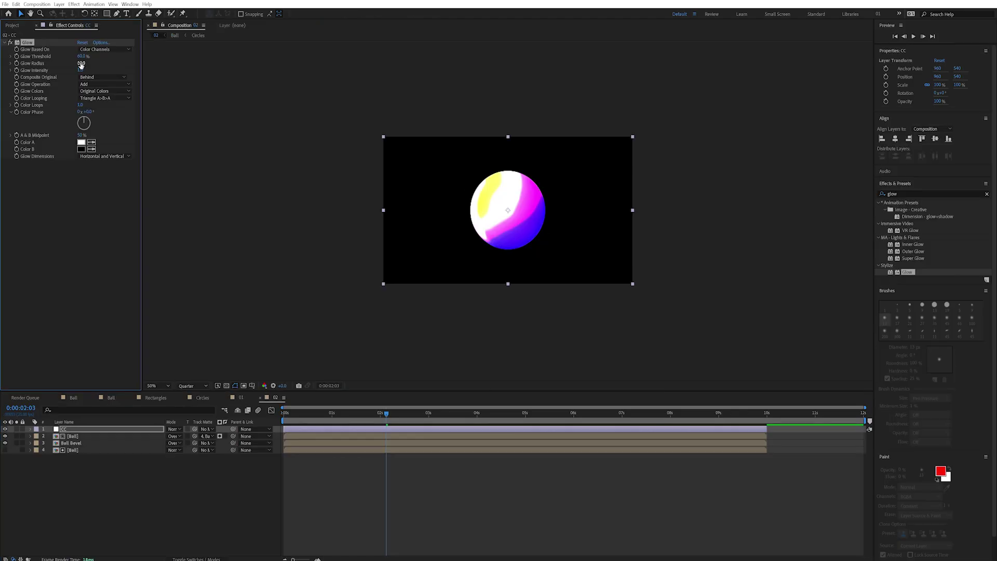
Scrub the CC layer's Glow Intensity down toward 0 to dim the ball's glow
{"action": "left_click_drag", "start_coordinate": [67, 71], "coordinate": [9, 77]}
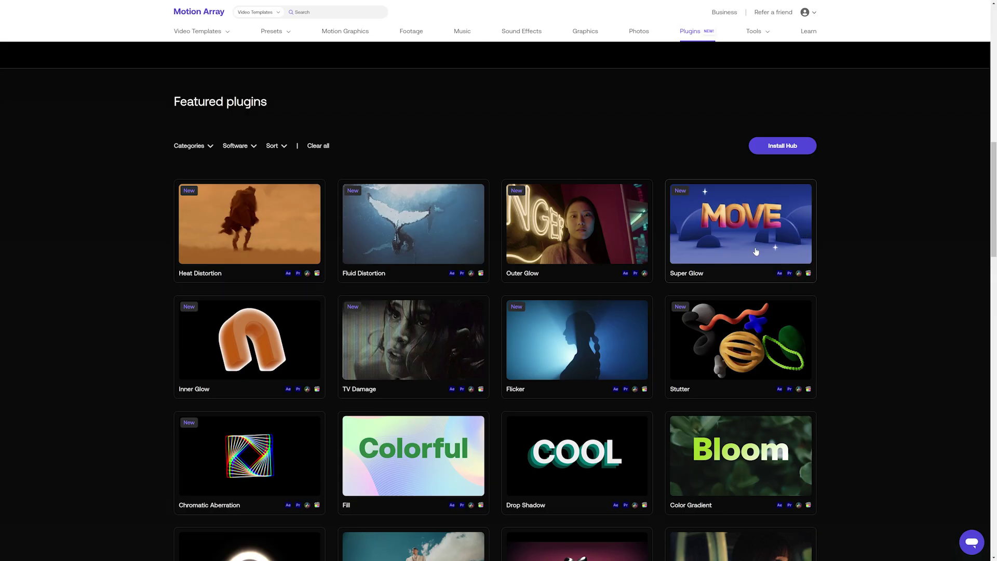
Play the Super Glow thumbnail preview on the Motion Array Plugins page
{"action": "left_click", "coordinate": [757, 251]}
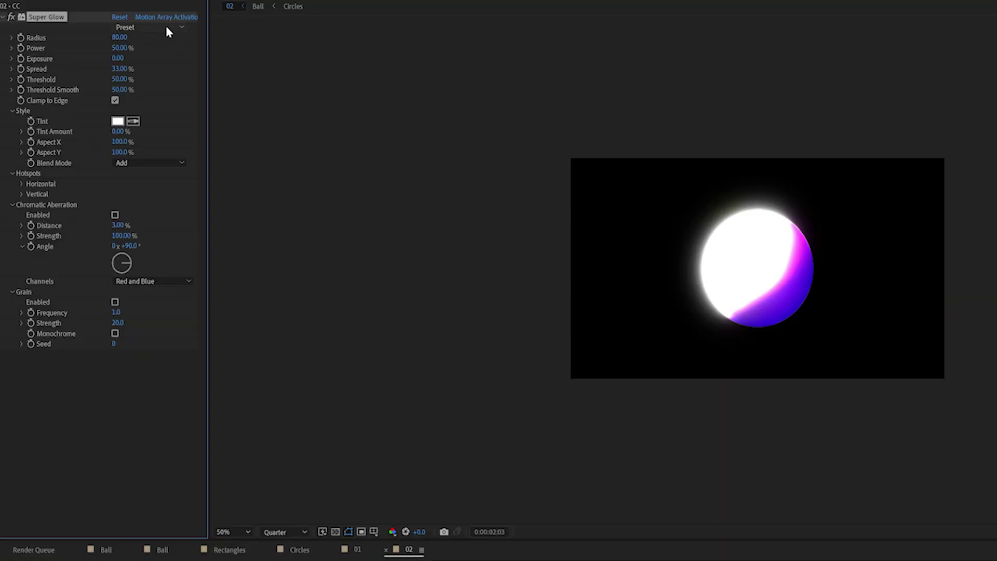
Try the Tech, Blur, Glitch and Alien Super Glow presets, settling on Neon
{"action": "left_click", "coordinate": [114, 50]}
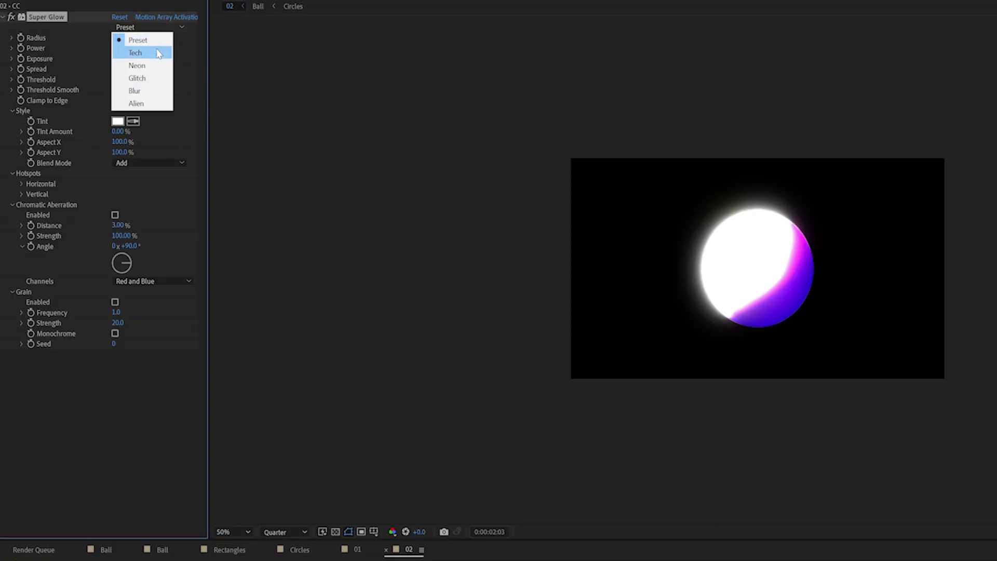
{"action": "left_click", "coordinate": [107, 66]}
{"action": "left_click", "coordinate": [107, 50]}
{"action": "left_click", "coordinate": [143, 91]}
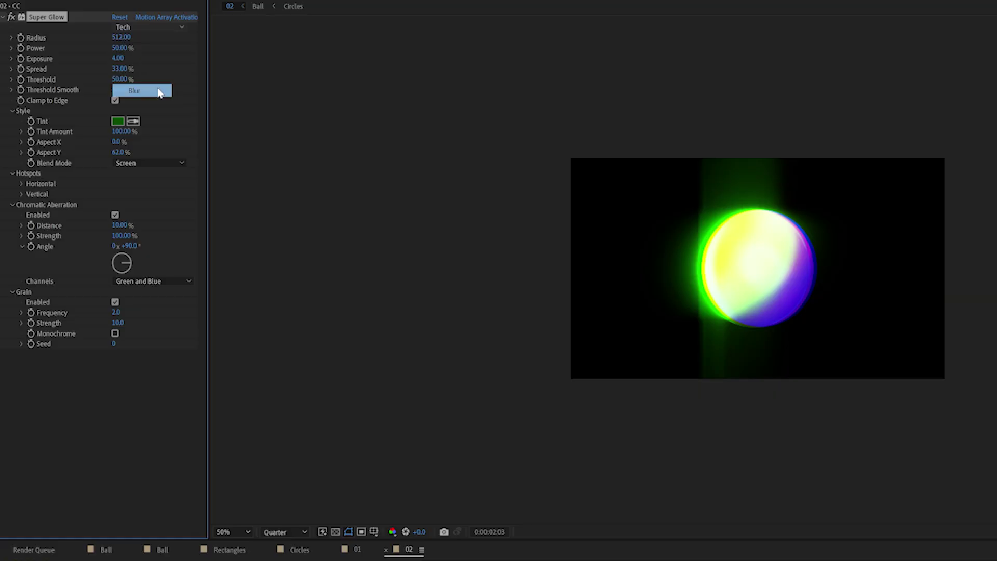
{"action": "left_click", "coordinate": [151, 29]}
{"action": "left_click", "coordinate": [149, 78]}
{"action": "left_click", "coordinate": [148, 27]}
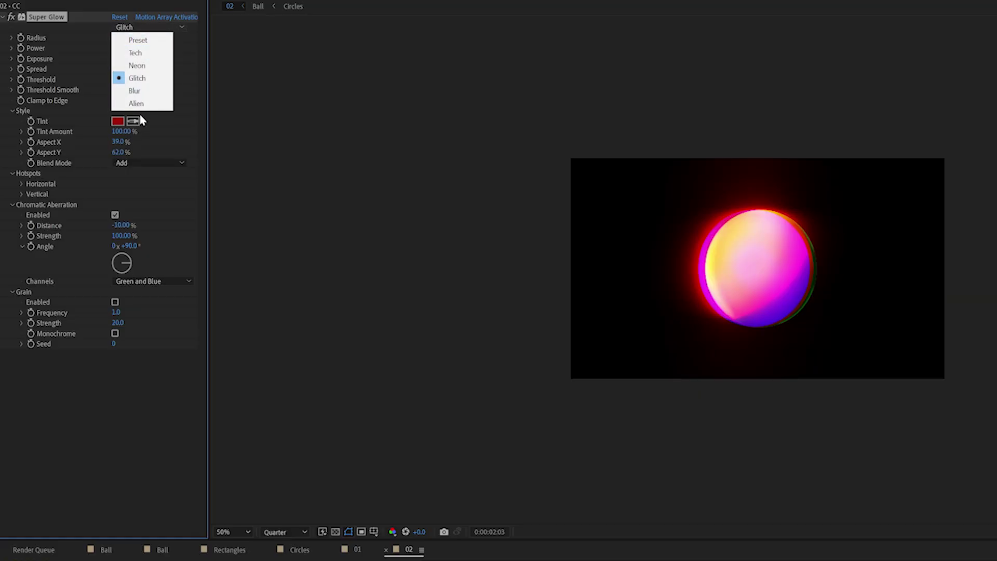
{"action": "left_click", "coordinate": [148, 101]}
{"action": "left_click", "coordinate": [148, 27]}
{"action": "left_click", "coordinate": [129, 49]}
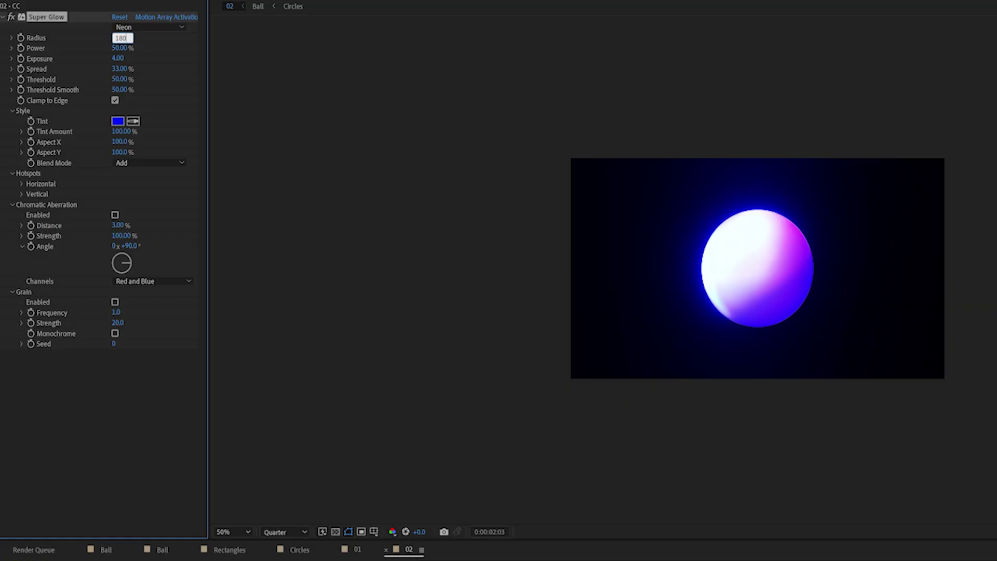
Set Super Glow Power to 5% and Exposure to 2
{"action": "key", "text": "Return"}
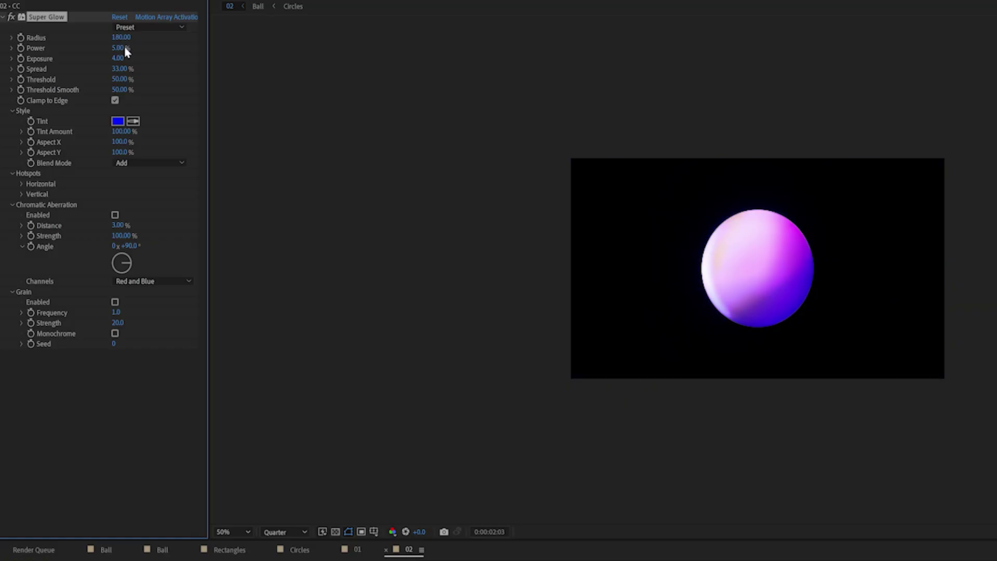
{"action": "left_click", "coordinate": [118, 57]}
{"action": "type", "text": "2"}
{"action": "key", "text": "Return"}
Tint the glow yellow and view the composition at 100%
{"action": "left_click", "coordinate": [118, 121]}
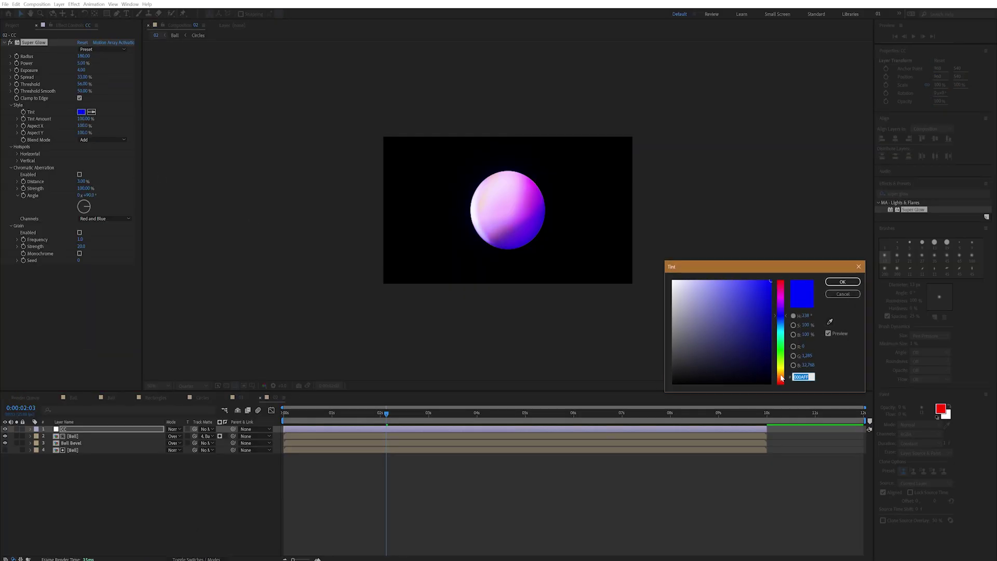
{"action": "left_click_drag", "start_coordinate": [781, 379], "coordinate": [780, 371]}
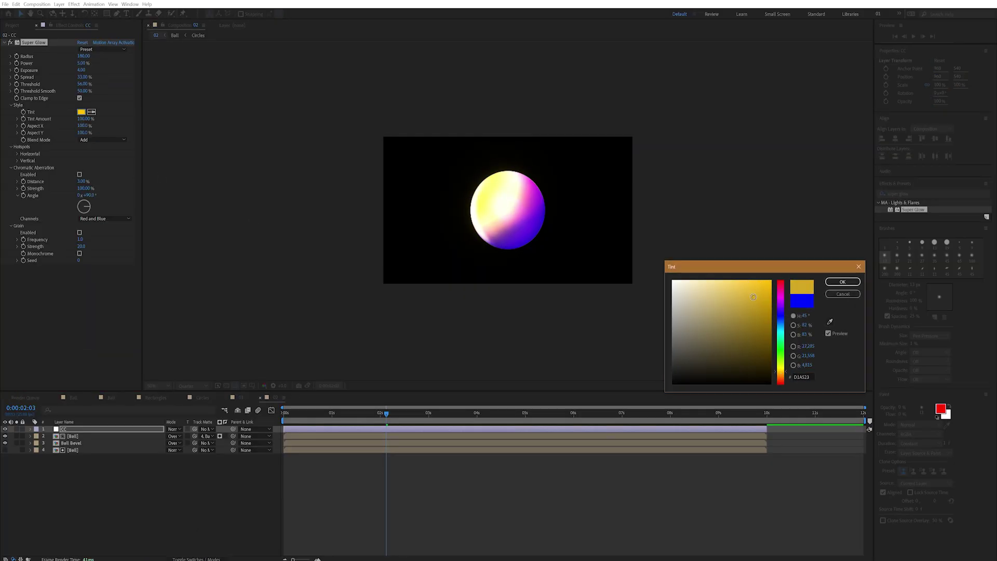
{"action": "left_click", "coordinate": [843, 282]}
{"action": "key", "text": "period"}
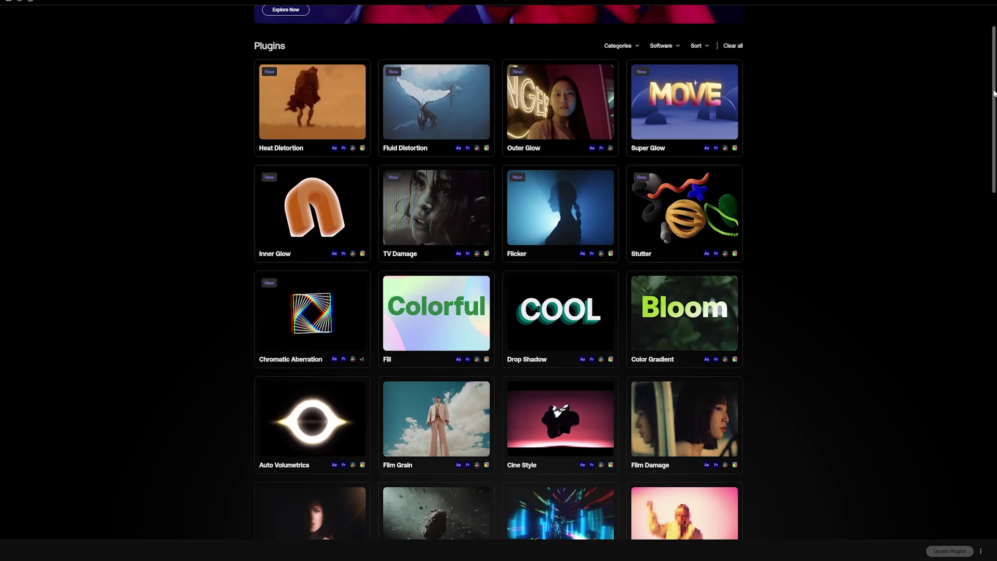
Expand the MA - Generate effects category
{"action": "scroll", "coordinate": [993, 107], "scroll_direction": "down", "scroll_amount": 3}
{"action": "left_click_drag", "start_coordinate": [993, 108], "coordinate": [991, 143]}
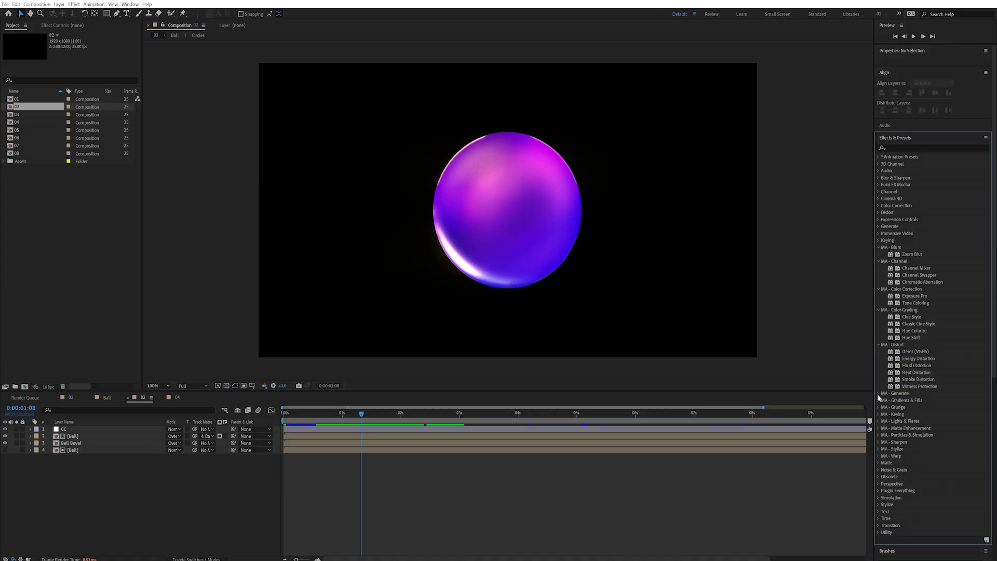
{"action": "left_click", "coordinate": [878, 393]}
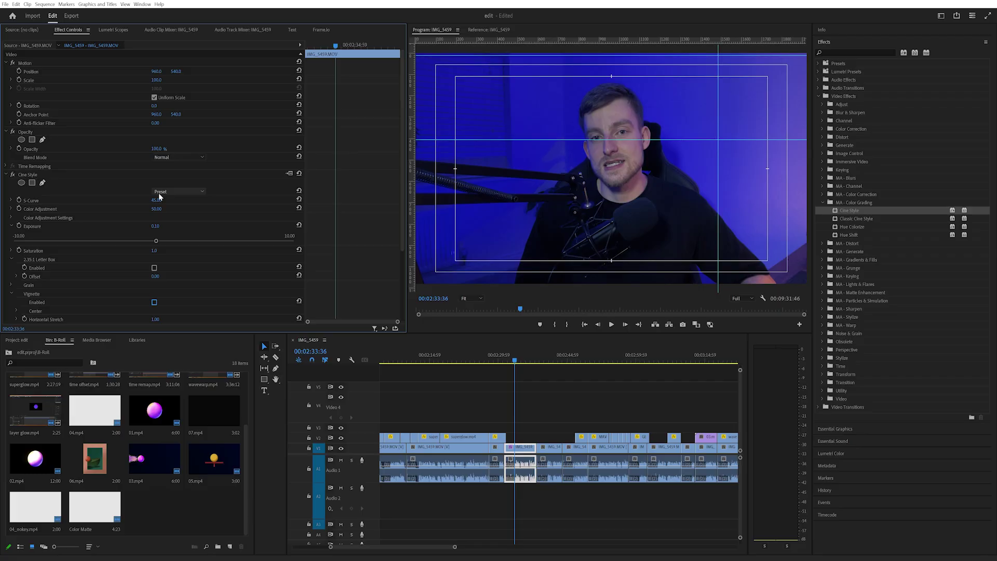
Choose the Basic preset for the clip's Cine Style effect
{"action": "left_click", "coordinate": [160, 192]}
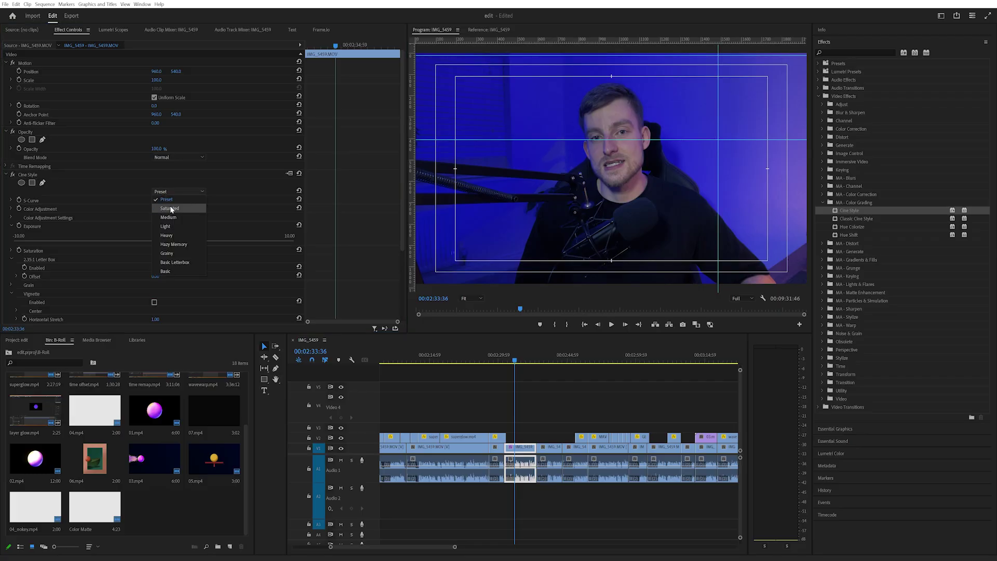
{"action": "left_click", "coordinate": [181, 271]}
{"action": "scroll", "coordinate": [163, 265], "scroll_direction": "down", "scroll_amount": 1}
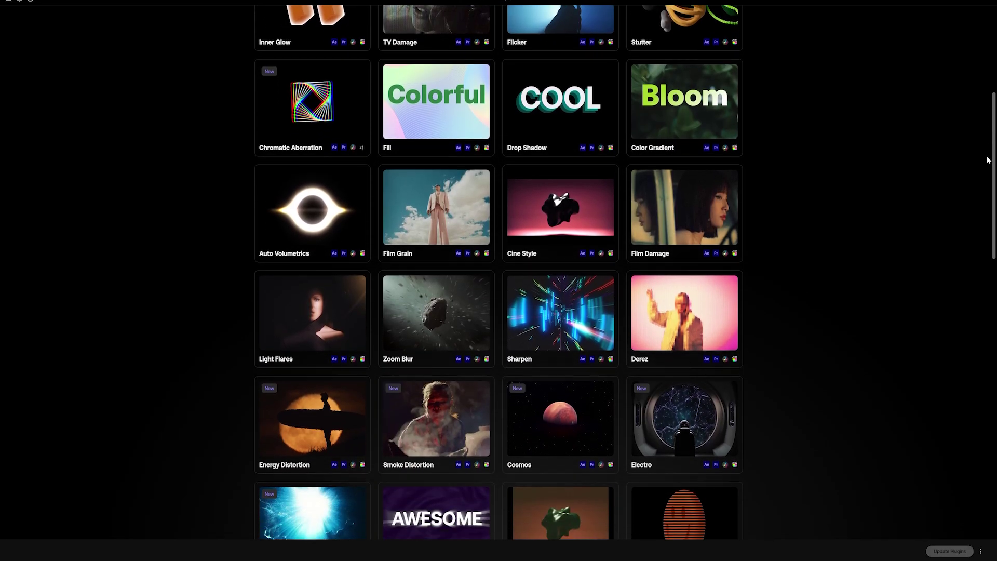
{"action": "scroll", "coordinate": [988, 160], "scroll_direction": "down", "scroll_amount": 3}
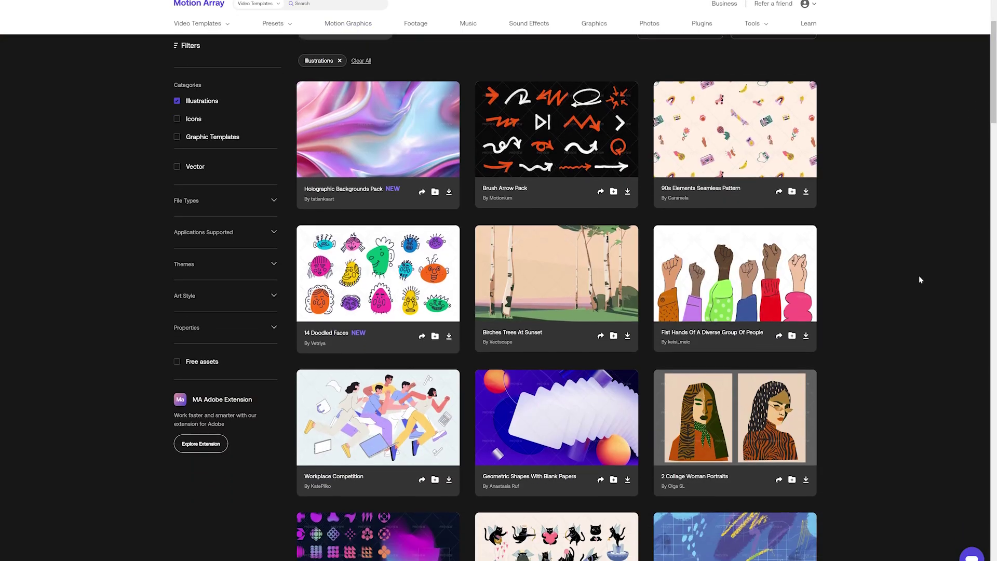
Scroll down through the Motion Array plugins gallery
{"action": "scroll", "coordinate": [918, 275], "scroll_direction": "down", "scroll_amount": 2}
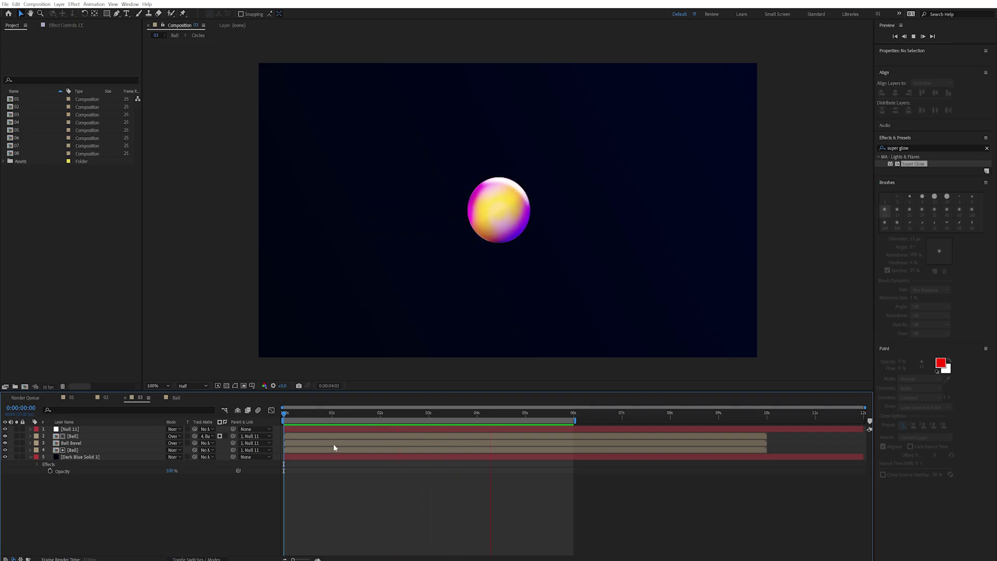
Reveal the Null 11 layer's position keyframes and preview the animation
{"action": "left_click", "coordinate": [111, 430]}
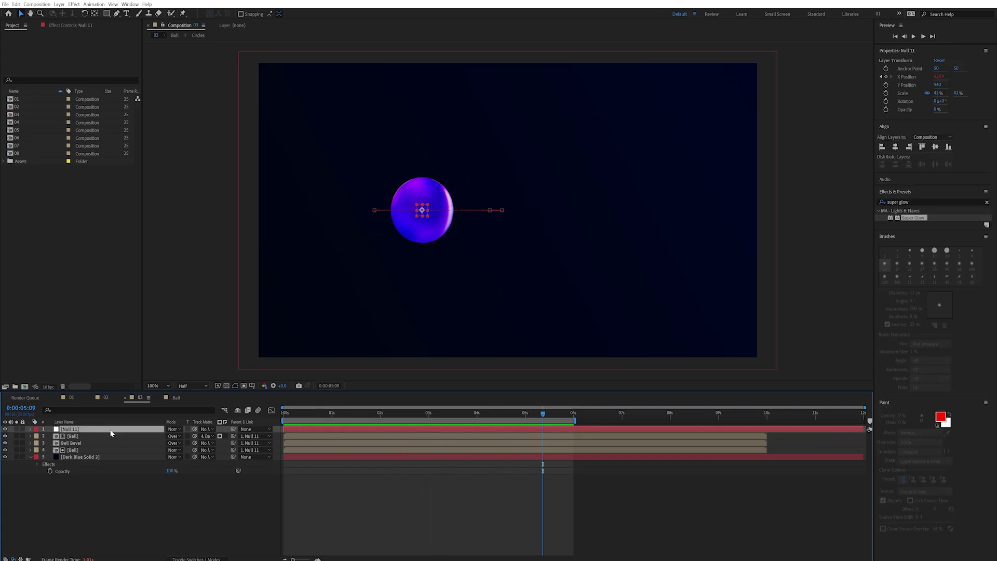
{"action": "key", "text": "p"}
{"action": "key", "text": "space"}
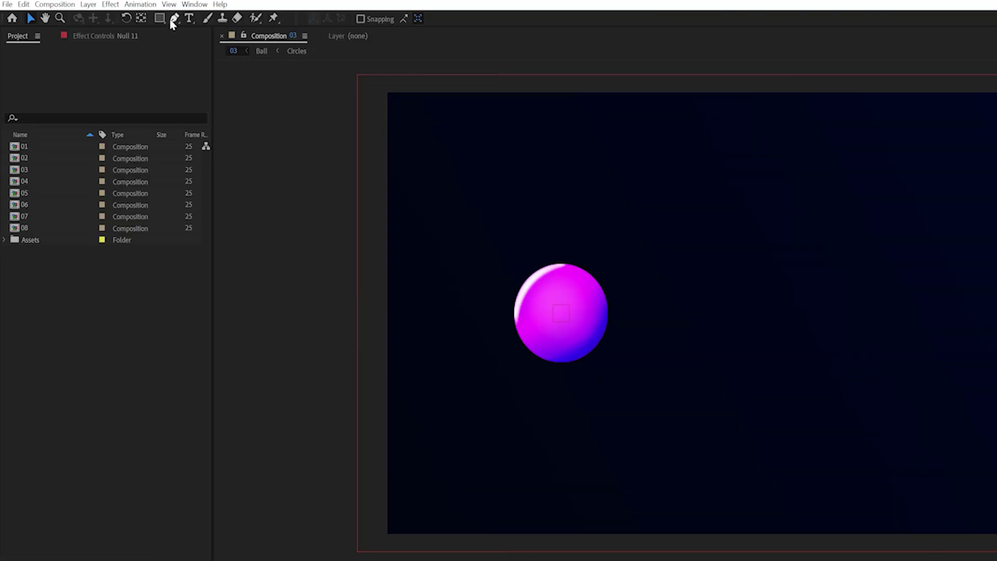
Draw a triangle trailing up-left from the ball's centre and apply Wave Warp to it
{"action": "left_click", "coordinate": [174, 20]}
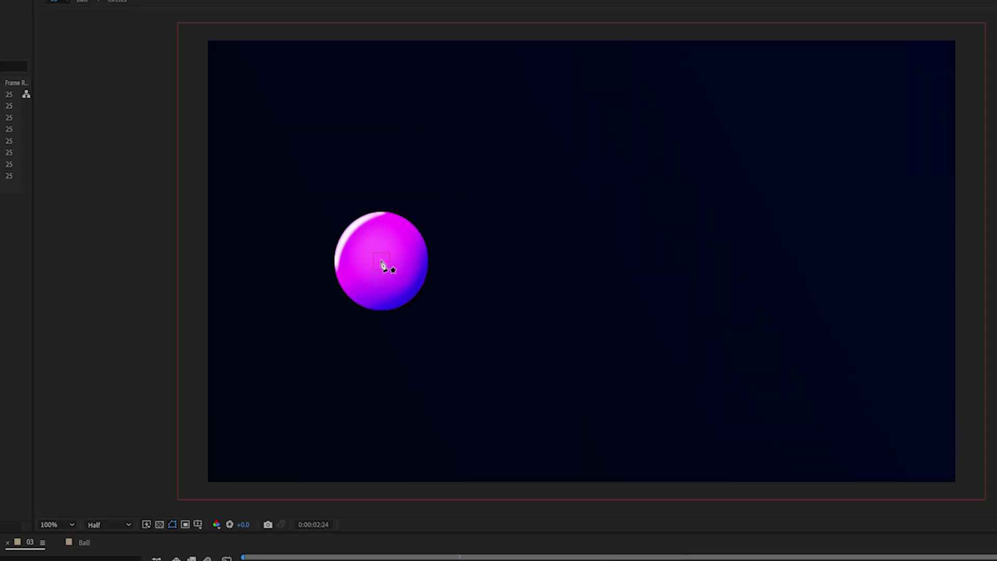
{"action": "left_click", "coordinate": [381, 260]}
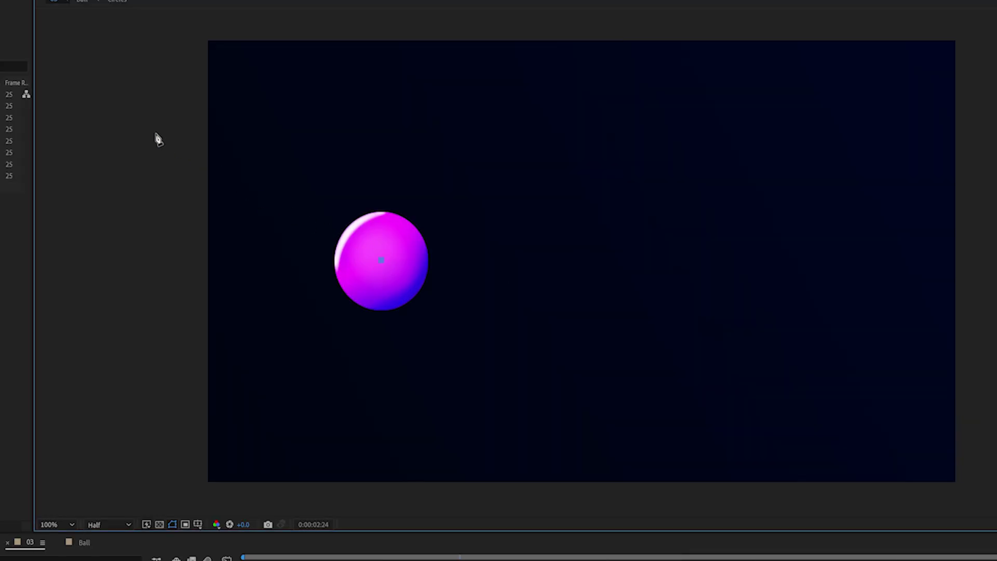
{"action": "left_click", "coordinate": [121, 117]}
{"action": "left_click", "coordinate": [121, 368]}
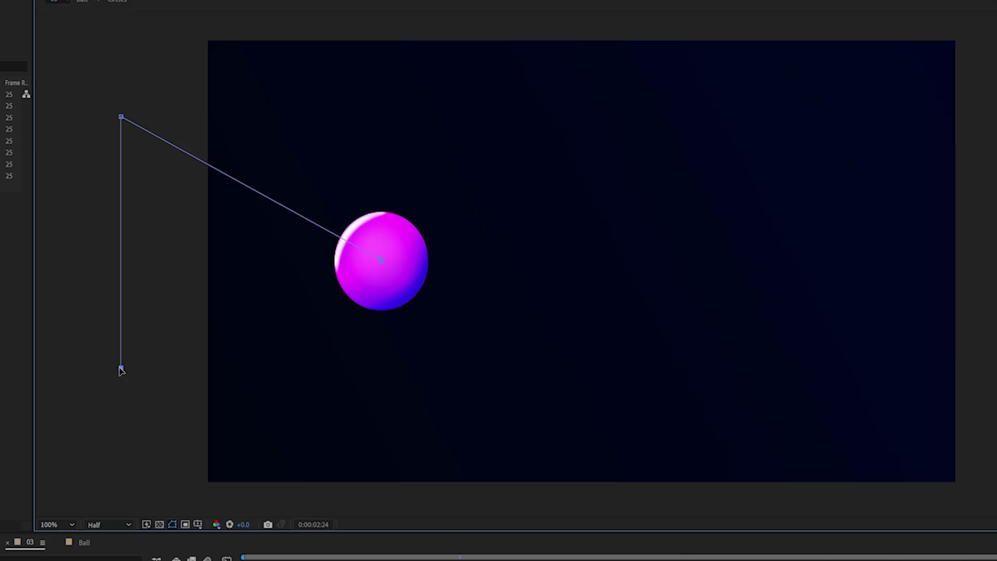
{"action": "left_click", "coordinate": [382, 261]}
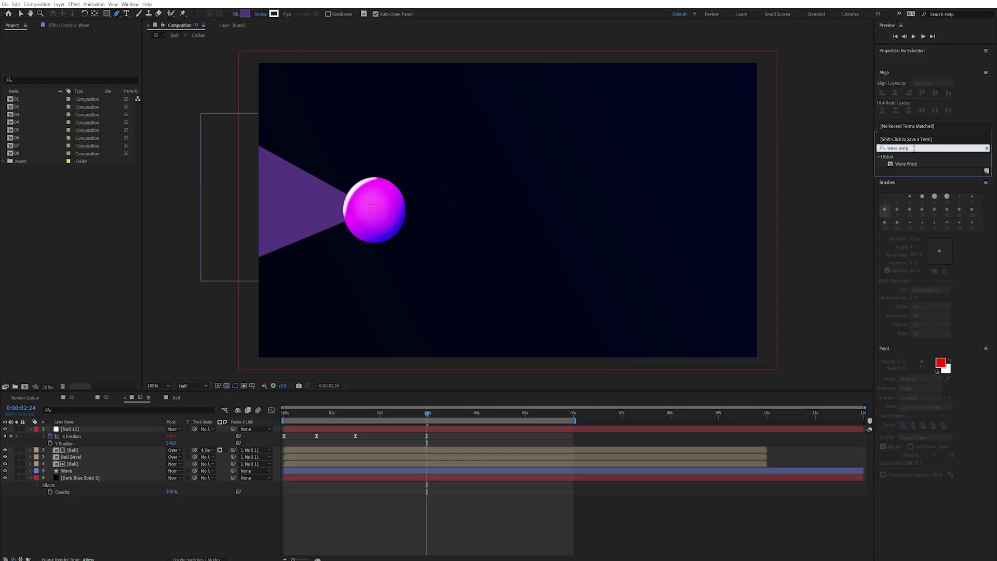
{"action": "left_click_drag", "start_coordinate": [906, 163], "coordinate": [70, 471]}
Set Wave Warp to Wave Height 20, Wave Width 140 and Direction -90°
{"action": "left_click", "coordinate": [79, 56]}
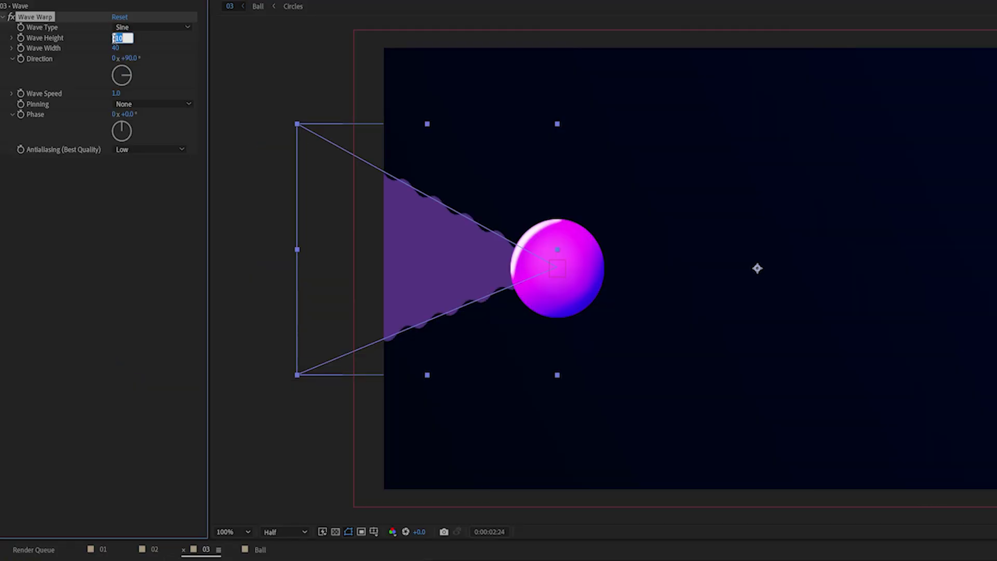
{"action": "type", "text": "20"}
{"action": "key", "text": "Return"}
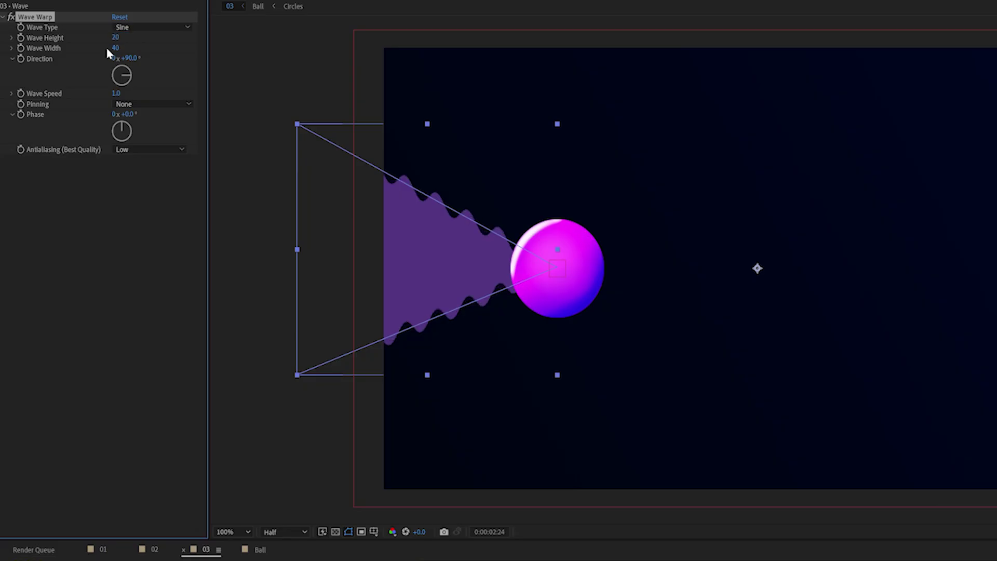
{"action": "left_click", "coordinate": [114, 49]}
{"action": "type", "text": "140"}
{"action": "key", "text": "Return"}
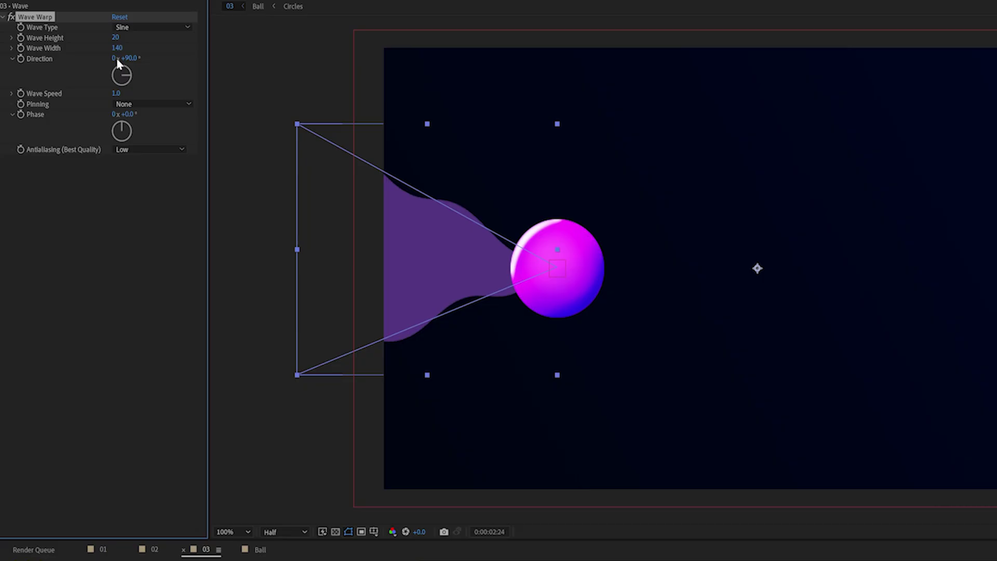
{"action": "left_click", "coordinate": [129, 59]}
{"action": "type", "text": "-90"}
{"action": "key", "text": "Return"}
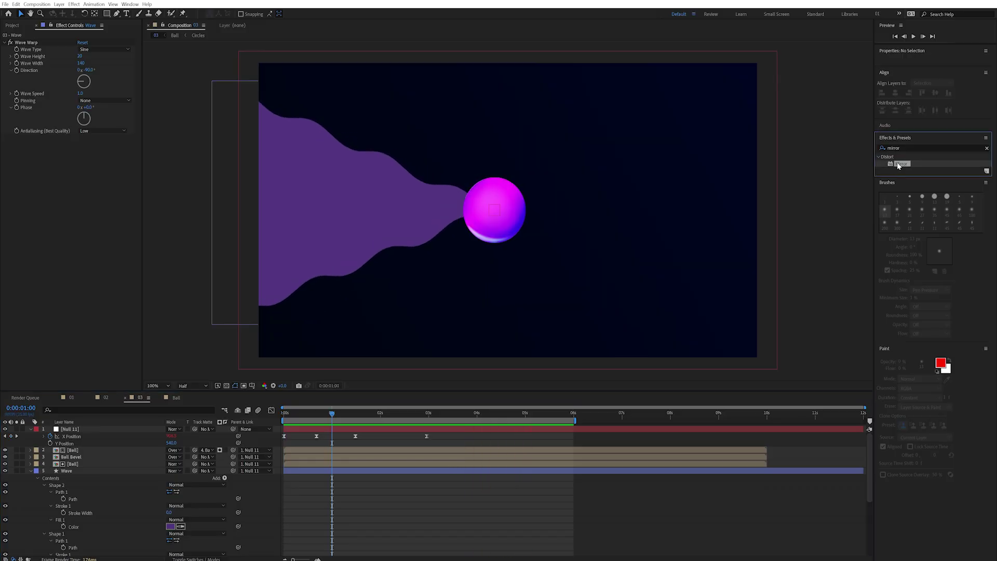
Apply Mirror to the Wave layer with a 90° Reflection Angle and preview it
{"action": "left_click_drag", "start_coordinate": [900, 163], "coordinate": [77, 472]}
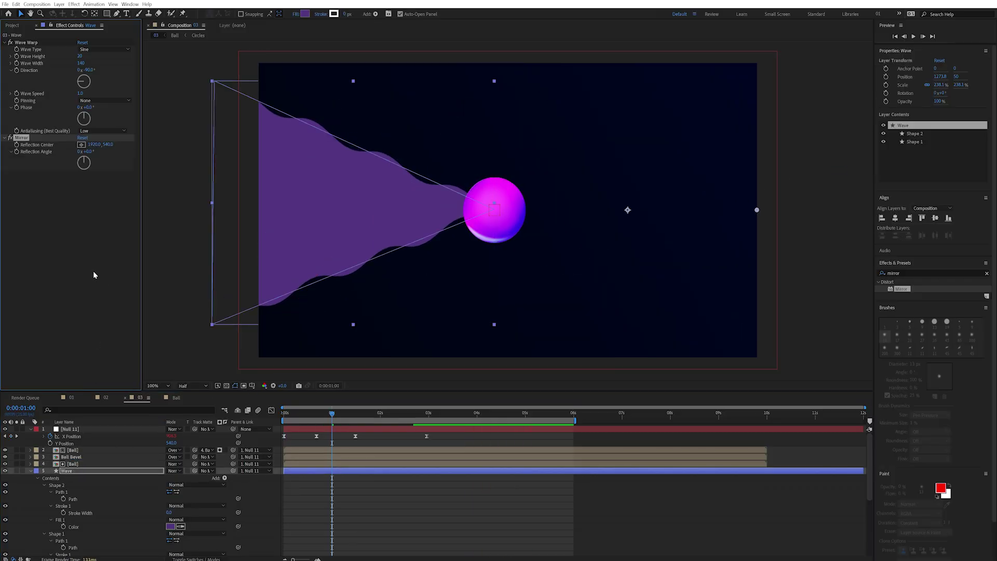
{"action": "left_click_drag", "start_coordinate": [90, 154], "coordinate": [89, 153]}
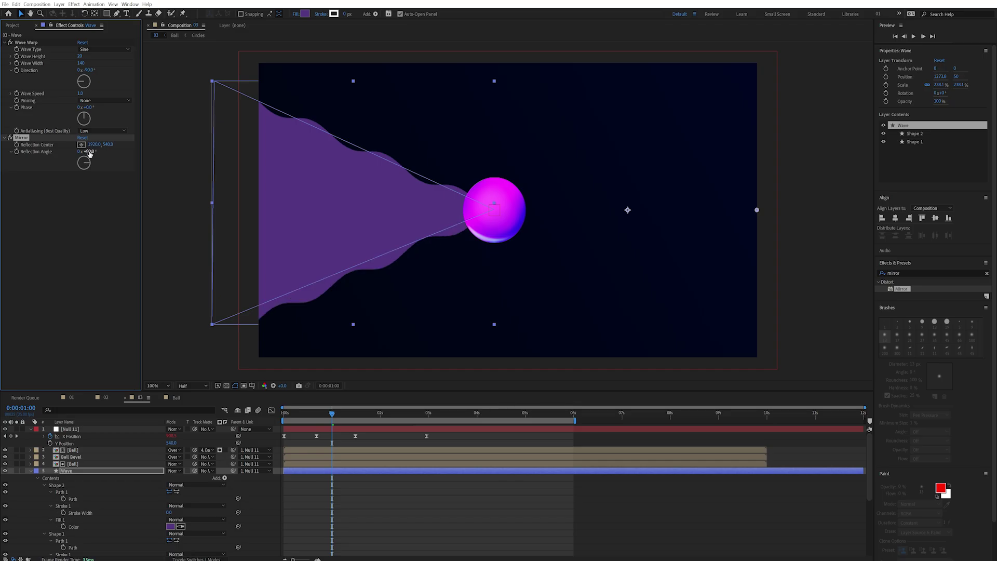
{"action": "left_click", "coordinate": [398, 514]}
{"action": "key", "text": "space"}
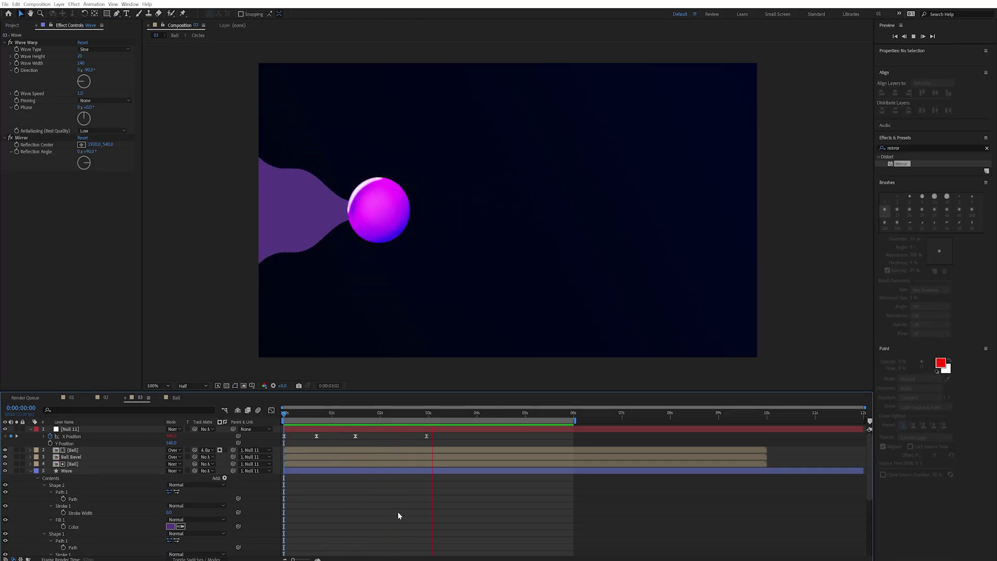
Stop the preview and duplicate the Wave layer twice into Wave 2 and Wave 3
{"action": "key", "text": "space"}
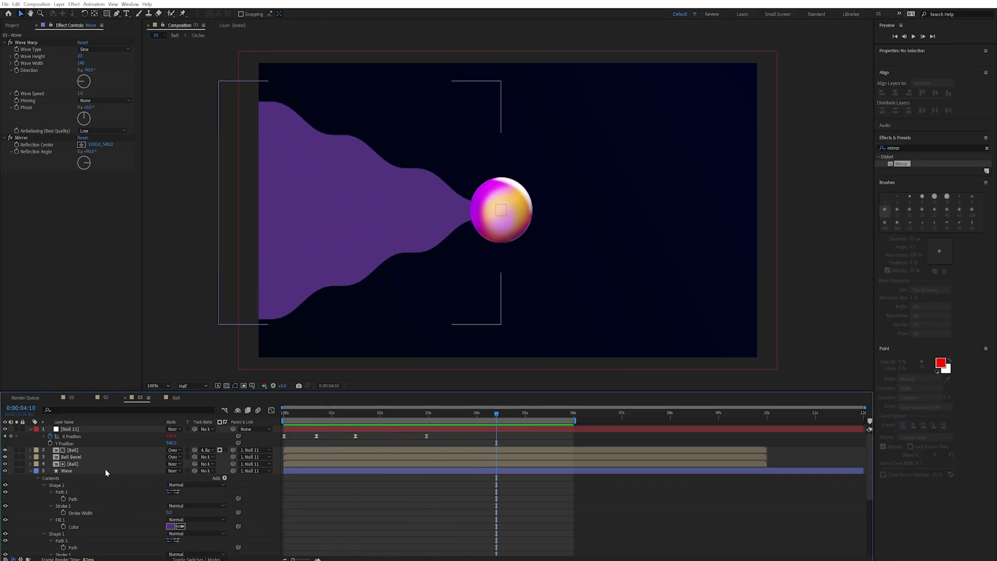
{"action": "left_click", "coordinate": [106, 470]}
{"action": "key", "text": "ctrl+d"}
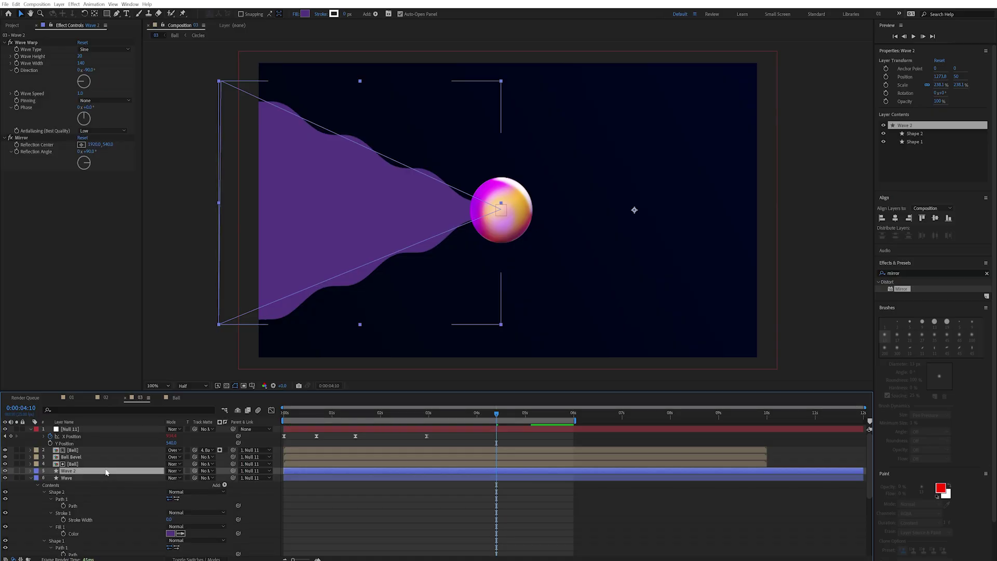
{"action": "key", "text": "ctrl+d"}
Nudge a corner vertex of Wave 2's path and give it a lighter C1ABE2 fill
{"action": "left_click", "coordinate": [96, 476]}
{"action": "left_click", "coordinate": [61, 499]}
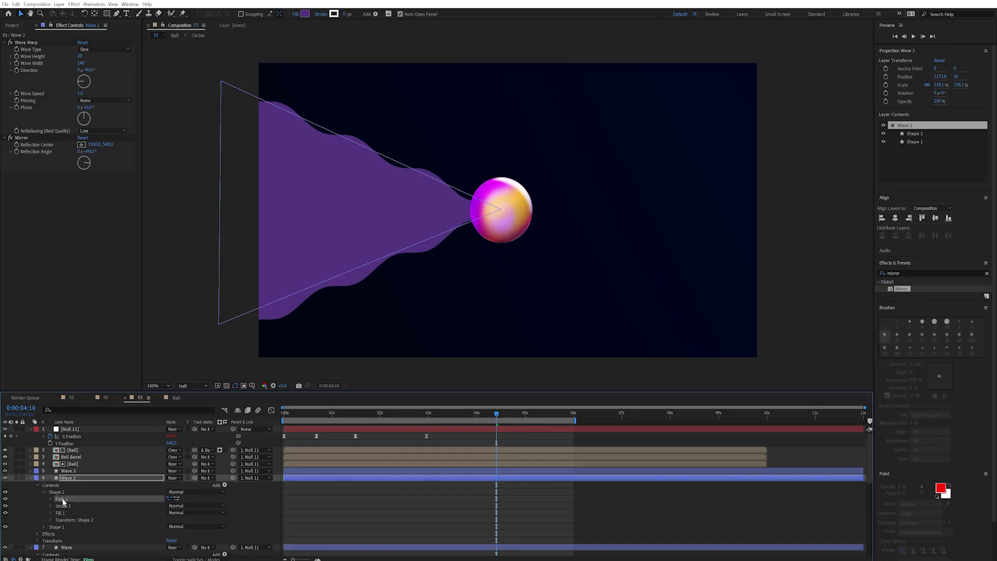
{"action": "left_click_drag", "start_coordinate": [197, 60], "coordinate": [221, 69]}
{"action": "left_click", "coordinate": [304, 14]}
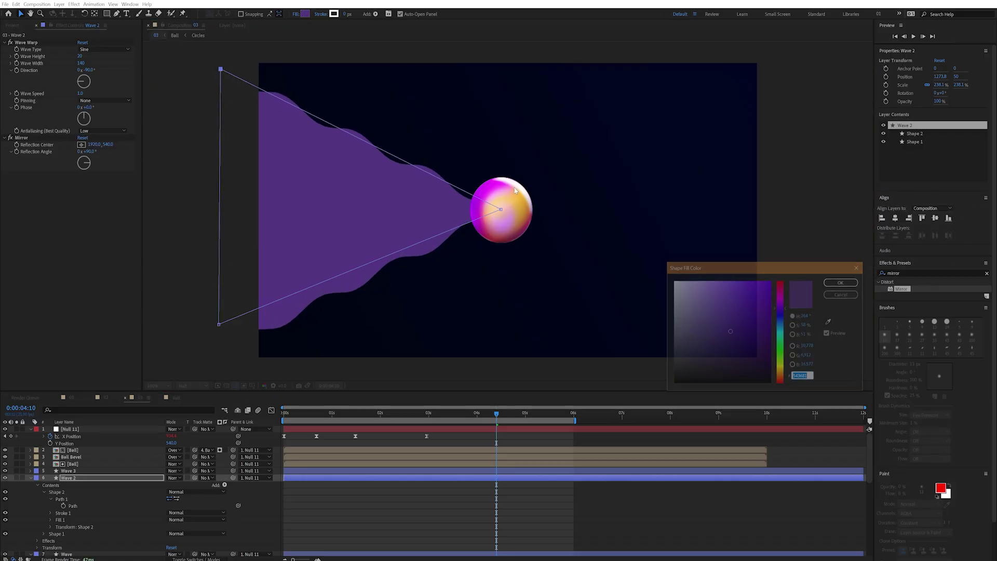
{"action": "left_click", "coordinate": [696, 292]}
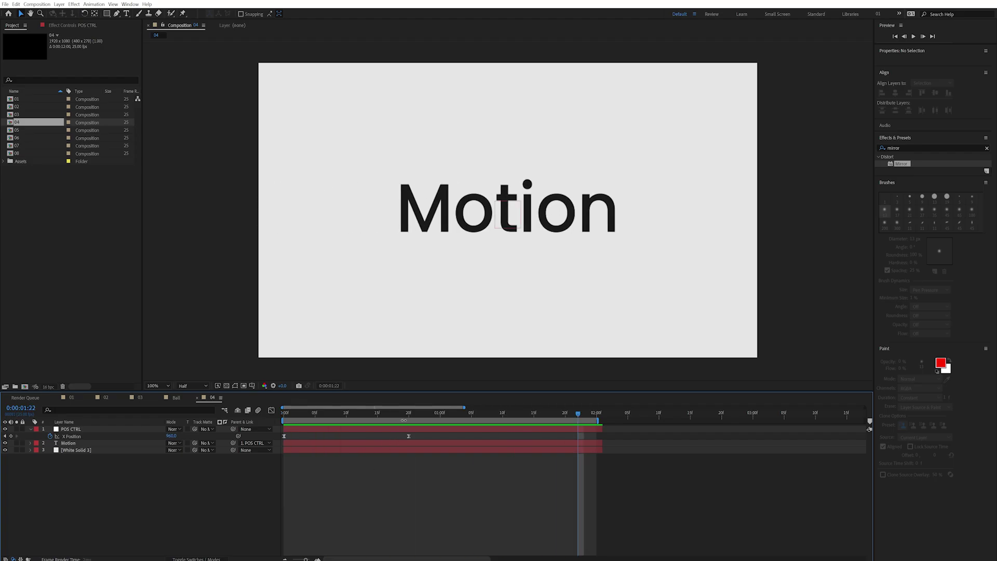
Add a POS CTRL X Position keyframe at frame 14, then retime keys to about frame 12 and 01:05
{"action": "left_click", "coordinate": [409, 413]}
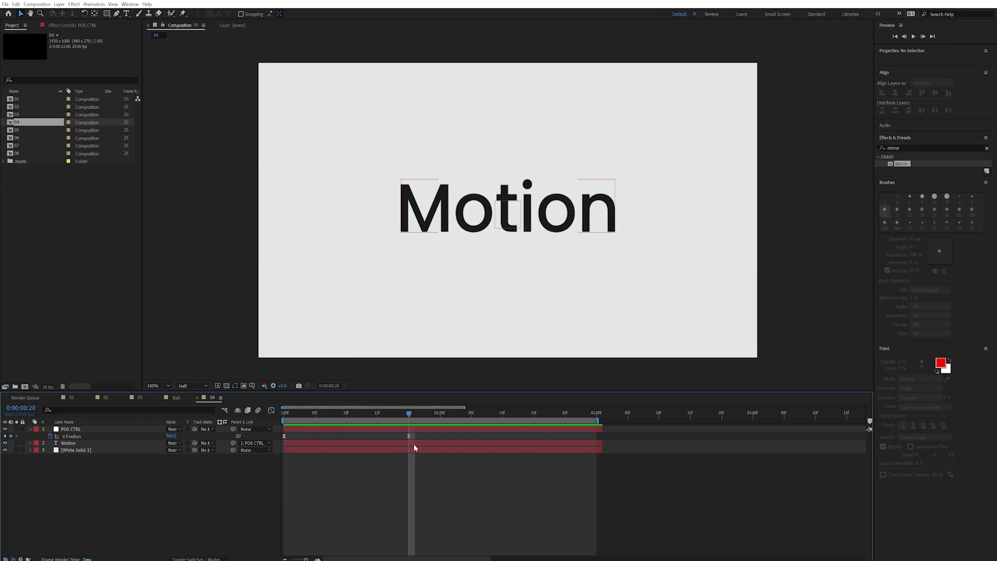
{"action": "key", "text": "Page_Up"}
{"action": "key", "text": "Page_Up"}
{"action": "key", "text": "Page_Up"}
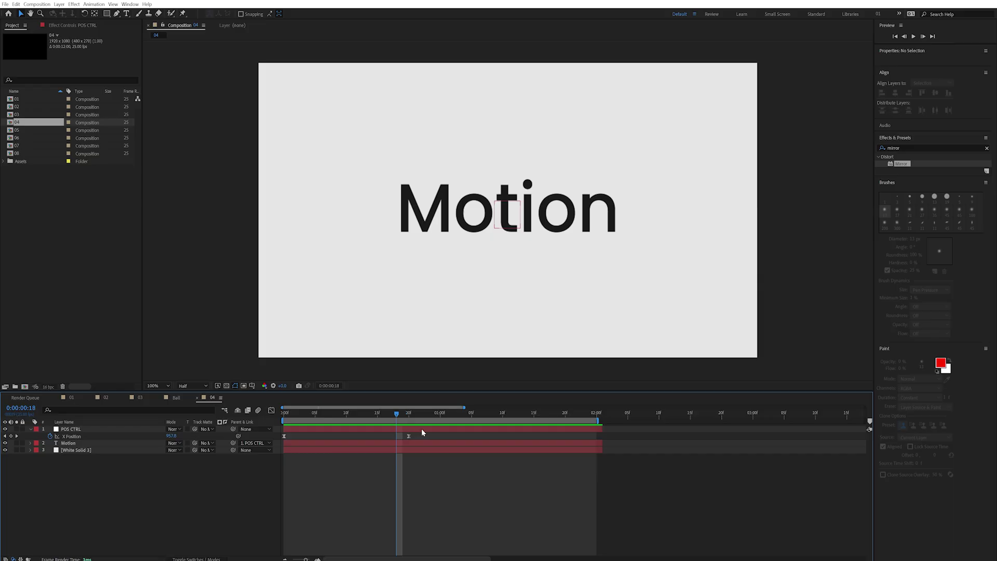
{"action": "key", "text": "Page_Up"}
{"action": "key", "text": "Page_Up"}
{"action": "key", "text": "Page_Up"}
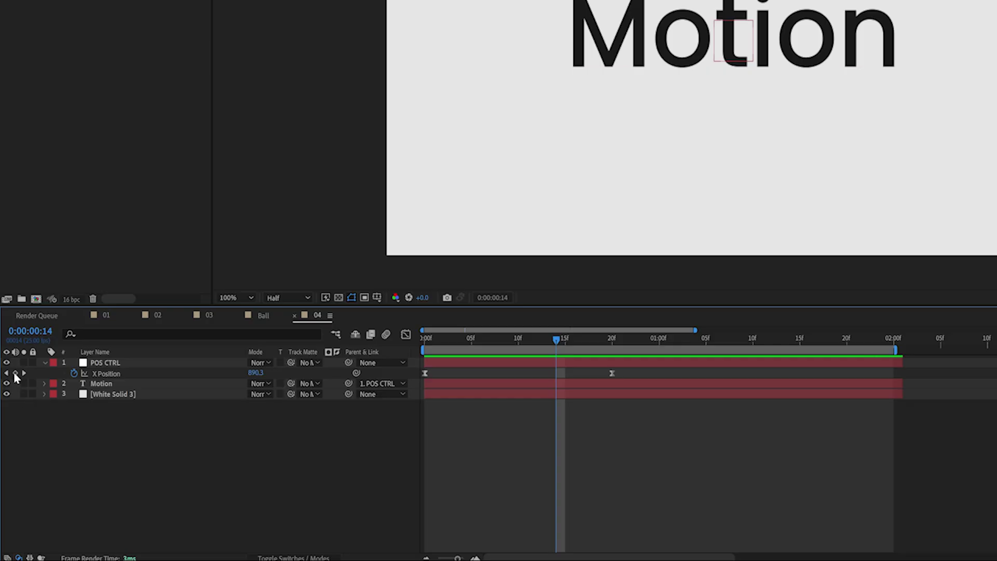
{"action": "left_click", "coordinate": [15, 373]}
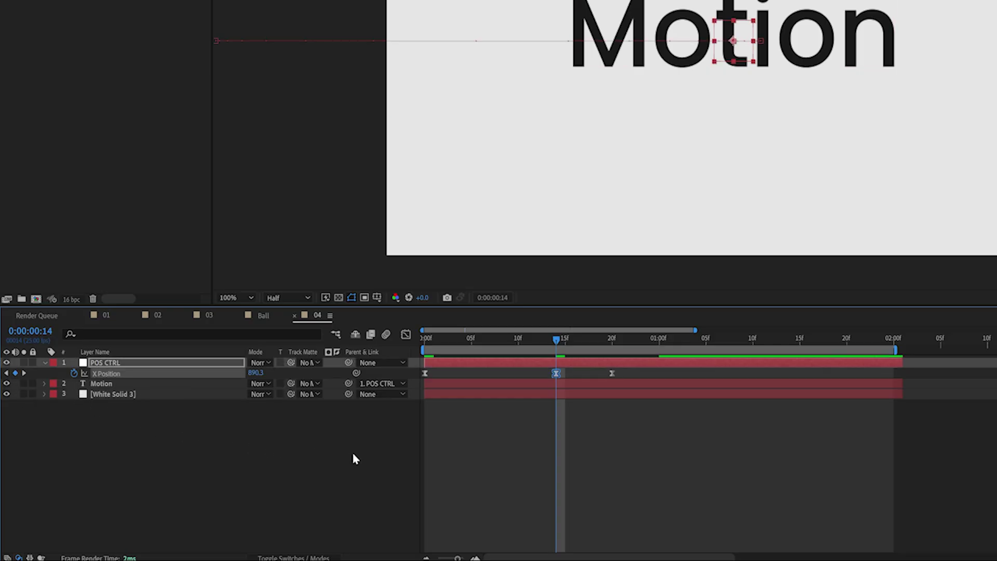
{"action": "left_click_drag", "start_coordinate": [556, 373], "coordinate": [517, 374]}
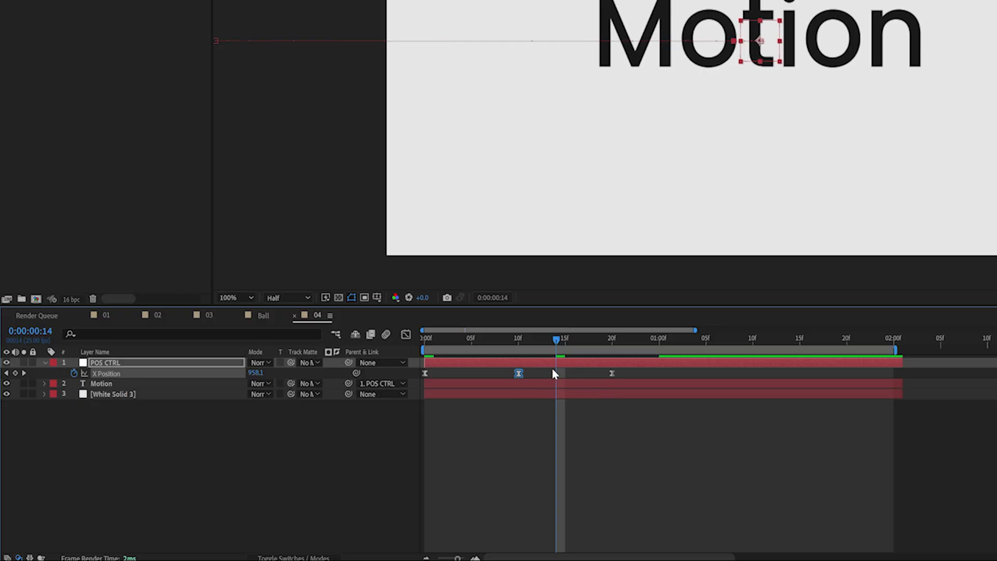
{"action": "left_click_drag", "start_coordinate": [621, 374], "coordinate": [706, 373]}
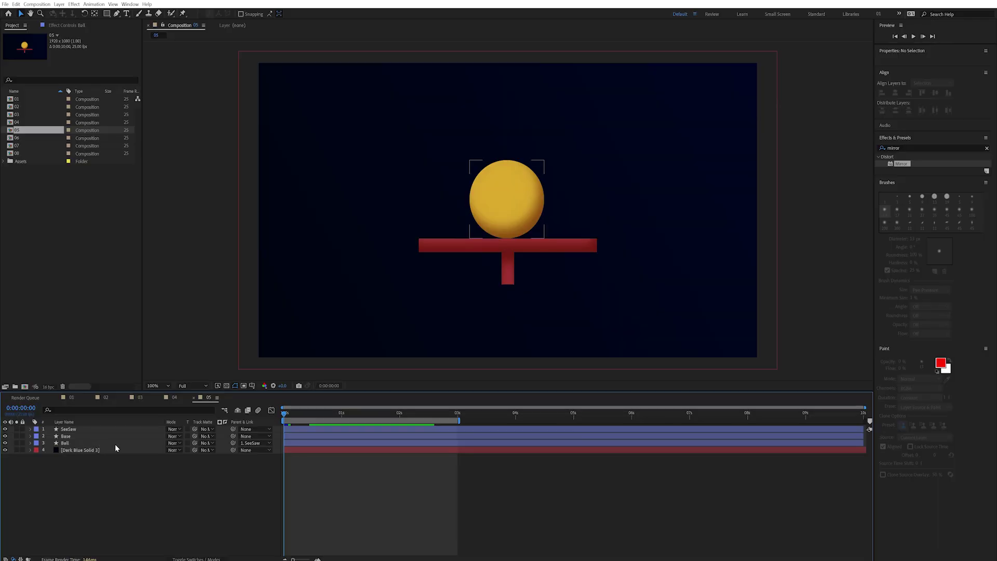
Show the SeeSaw layer's Rotation and test-tilt the bar before leveling it again
{"action": "left_click", "coordinate": [75, 430]}
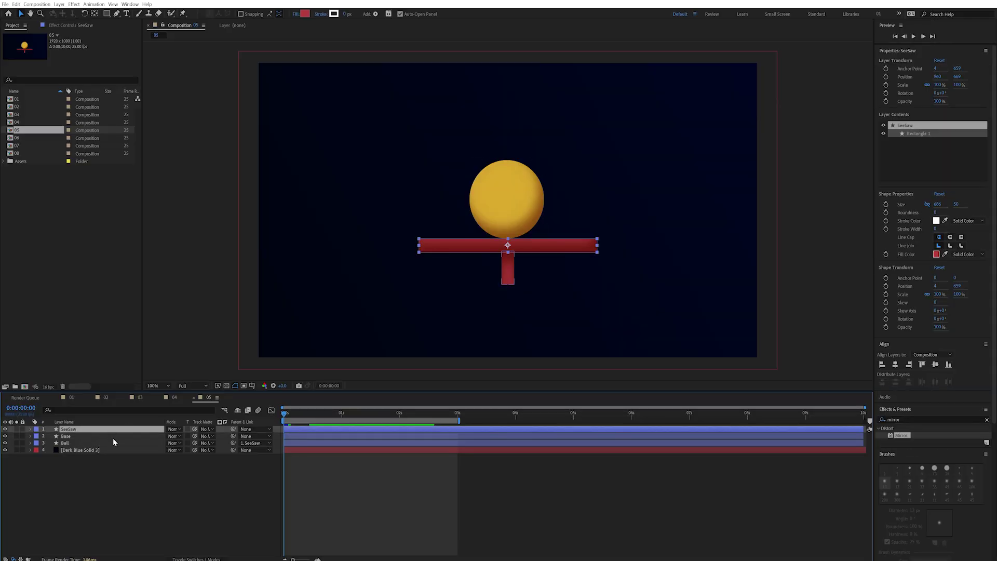
{"action": "key", "text": "r"}
{"action": "mouse_move", "coordinate": [180, 439]}
{"action": "left_mouse_down"}
{"action": "mouse_move", "coordinate": [192, 438]}
{"action": "mouse_move", "coordinate": [182, 438]}
{"action": "left_mouse_up"}
{"action": "left_click", "coordinate": [171, 476]}
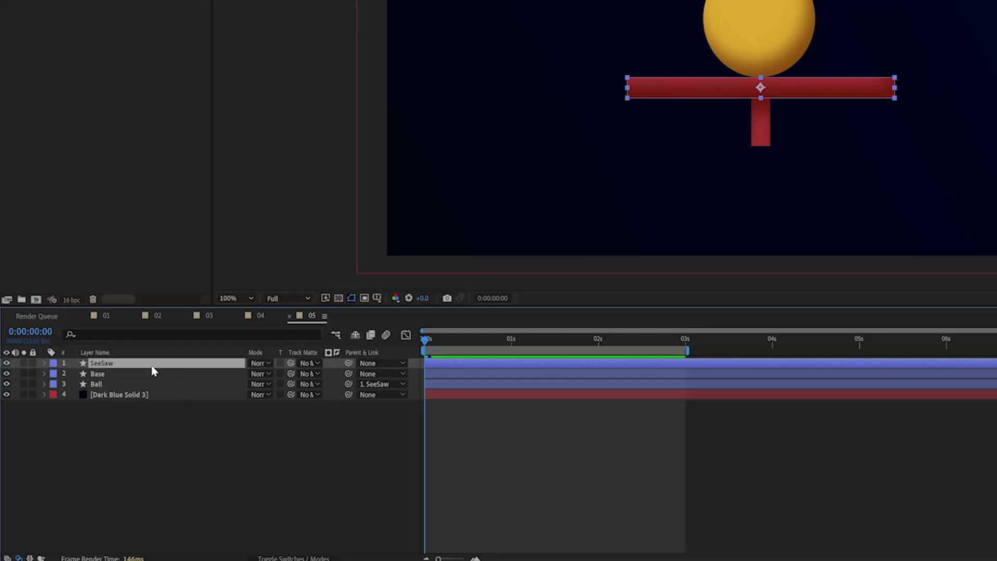
Drive SeeSaw Rotation with the expression Math.sin(time*5)*10 and preview the rocking
{"action": "key", "text": "r"}
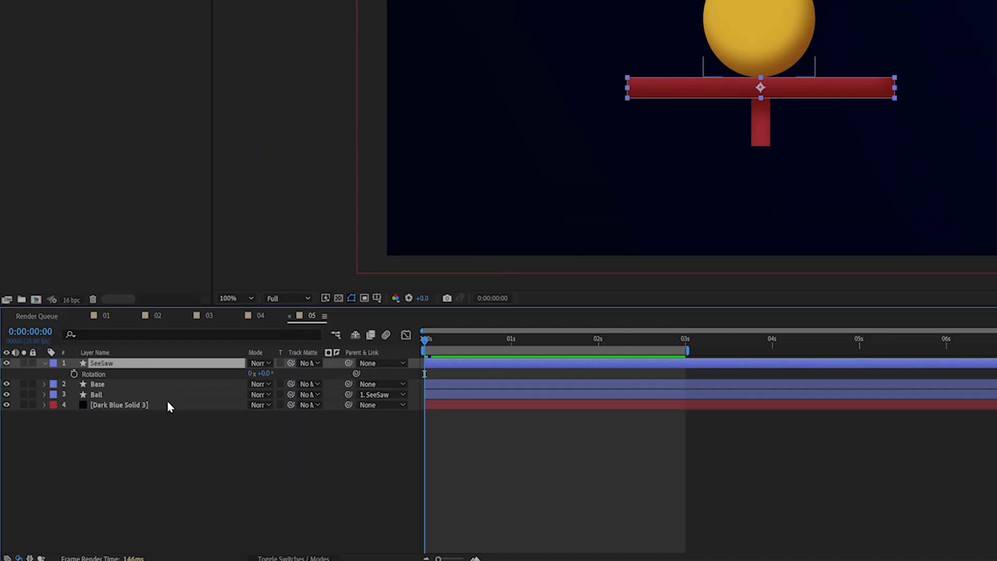
{"action": "left_click", "coordinate": [75, 374], "text": "alt"}
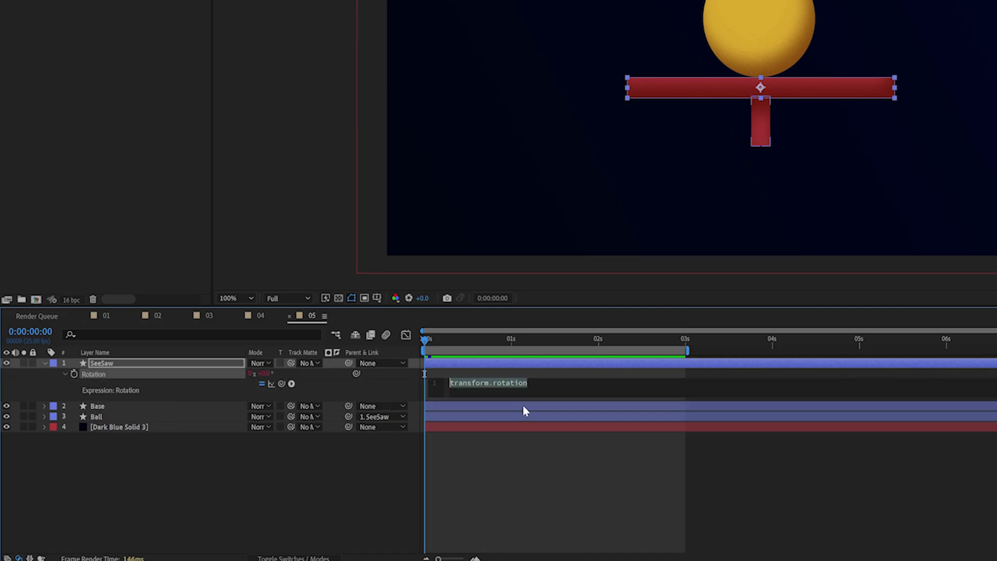
{"action": "type", "text": "Math"}
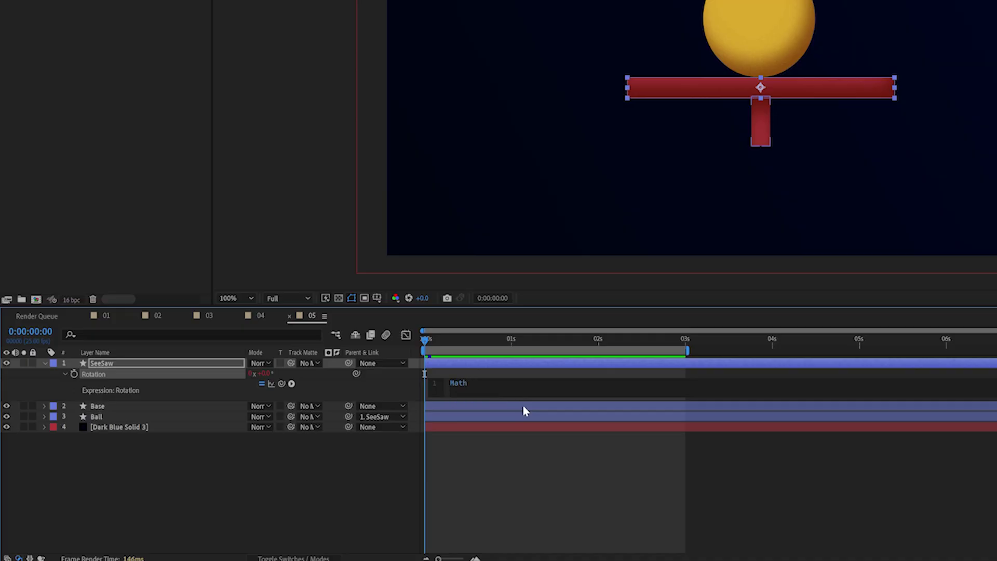
{"action": "type", "text": ".sin"}
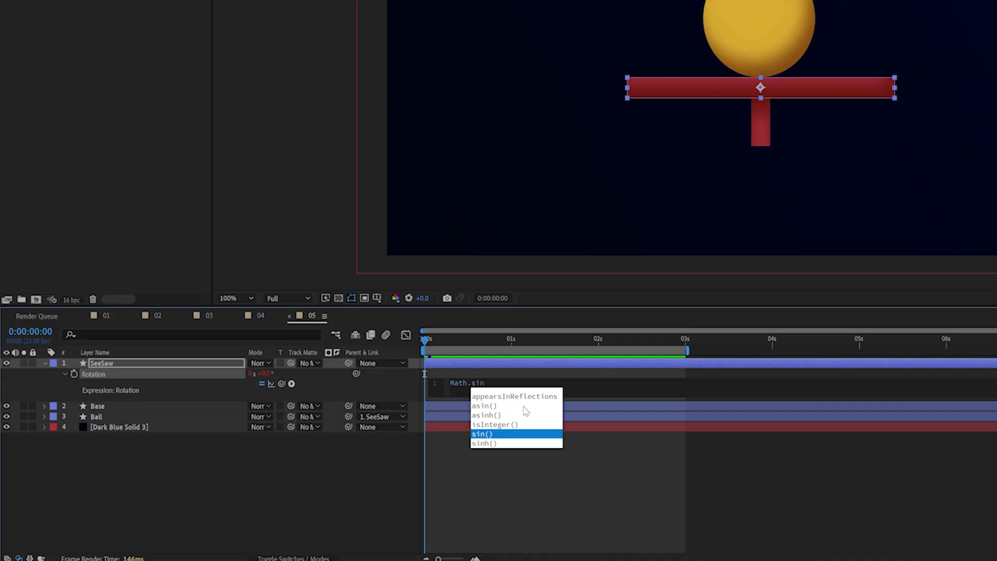
{"action": "key", "text": "Return"}
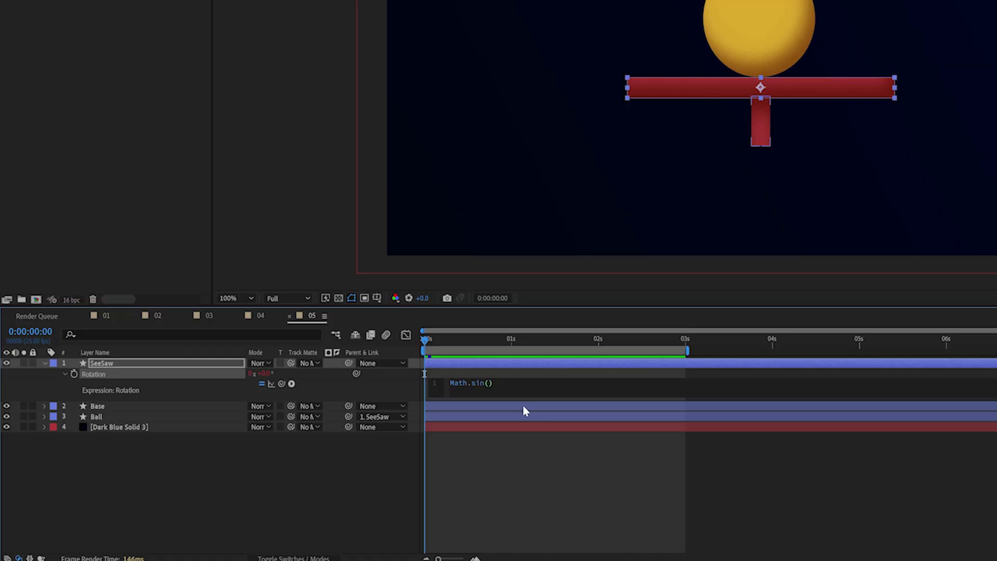
{"action": "type", "text": "time*"}
{"action": "left_click", "coordinate": [523, 406]}
{"action": "left_click", "coordinate": [497, 388]}
{"action": "left_click", "coordinate": [497, 383]}
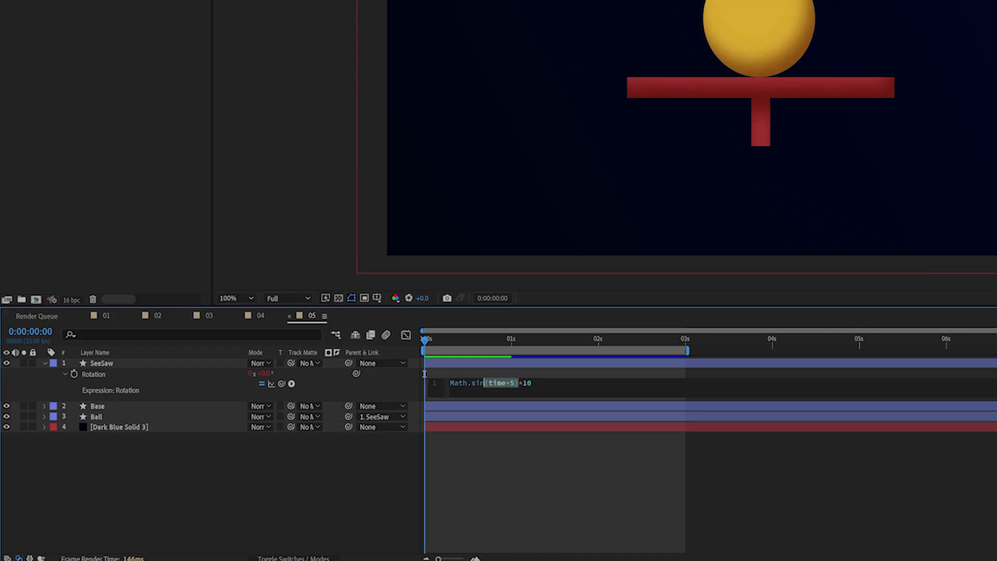
{"action": "key", "text": "End"}
{"action": "key", "text": "shift+Left"}
{"action": "left_click", "coordinate": [549, 454]}
{"action": "key", "text": "space"}
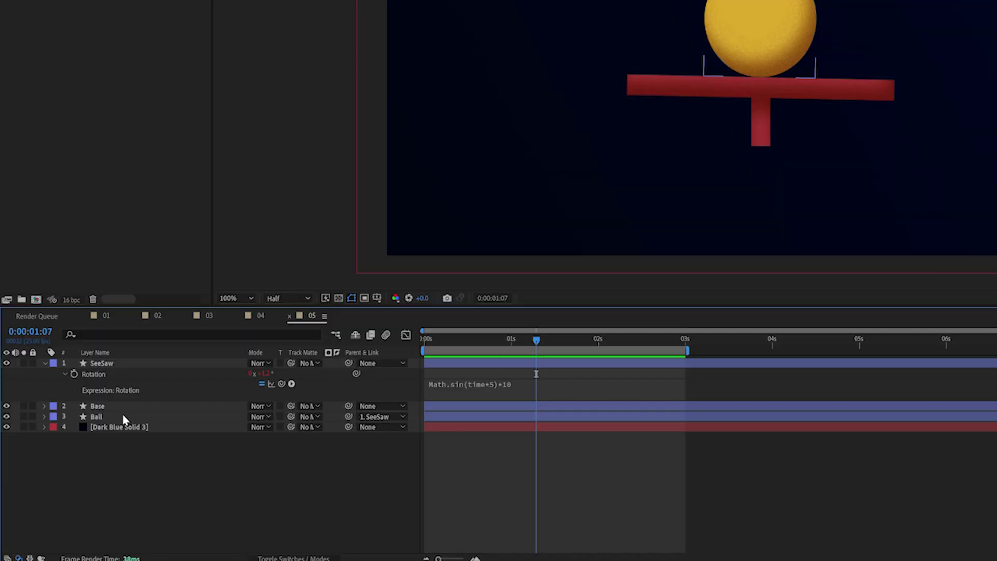
Separate the Ball layer's Position into X and Y dimensions
{"action": "left_click", "coordinate": [123, 415]}
{"action": "key", "text": "p"}
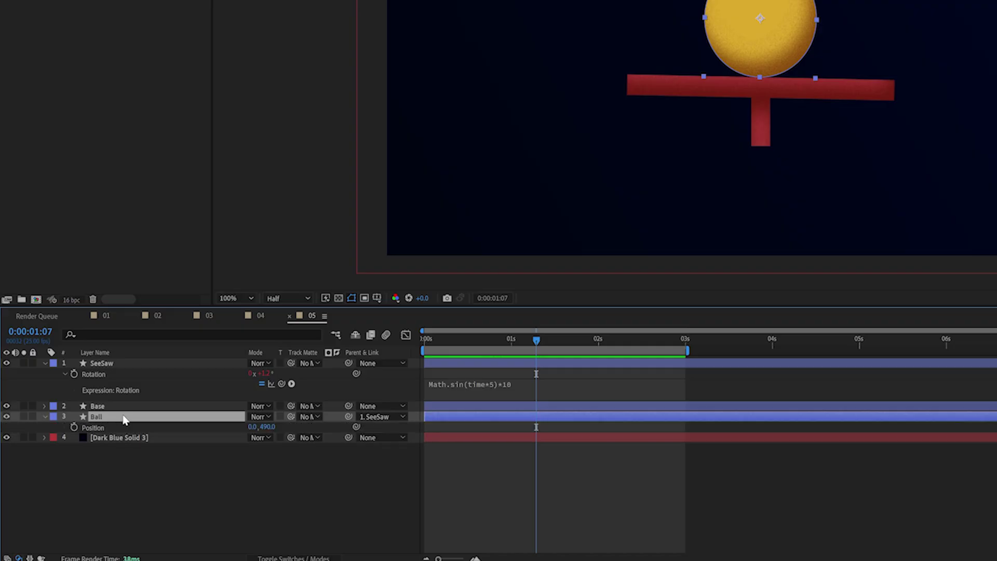
{"action": "right_click", "coordinate": [96, 427]}
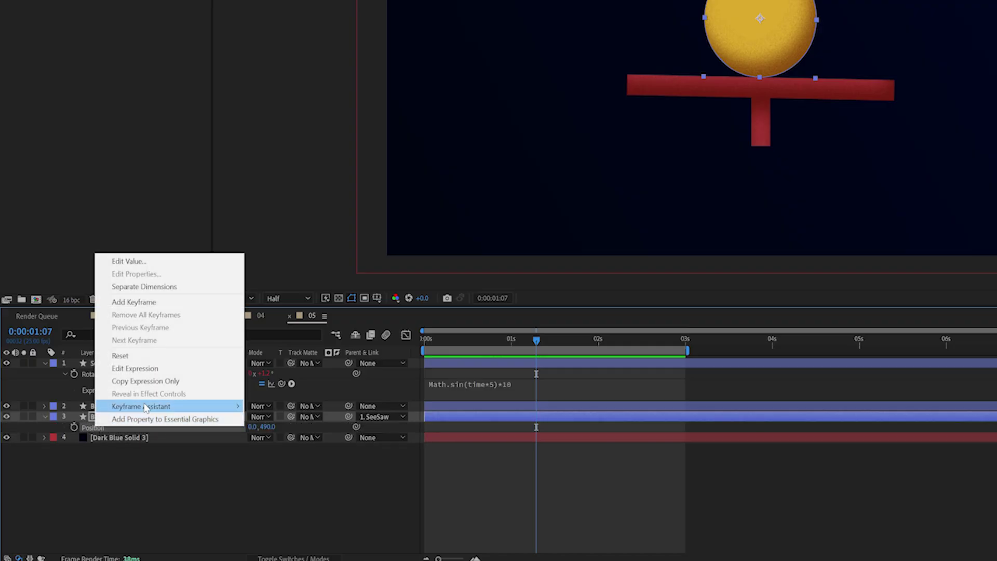
{"action": "left_click", "coordinate": [147, 288]}
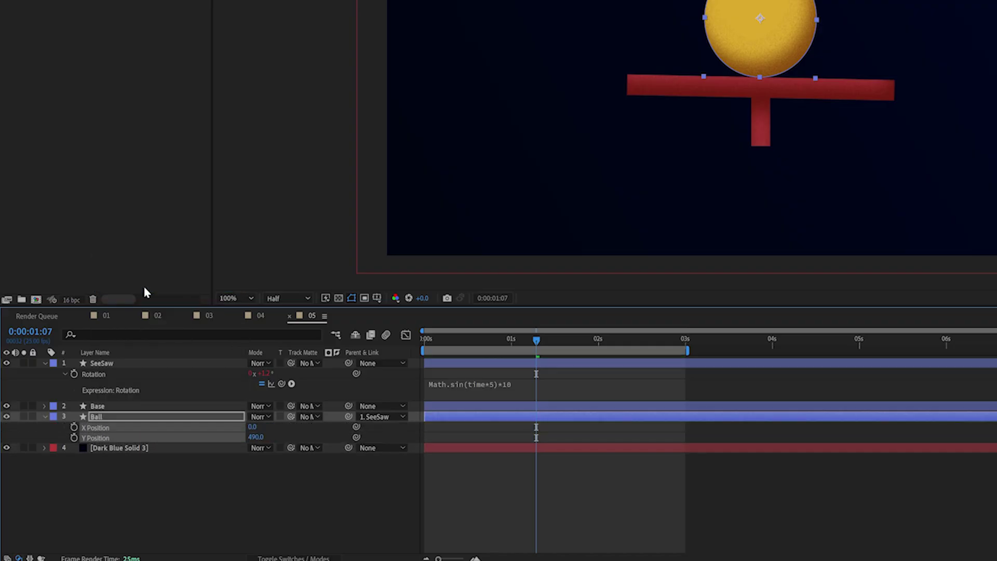
{"action": "left_click", "coordinate": [186, 485]}
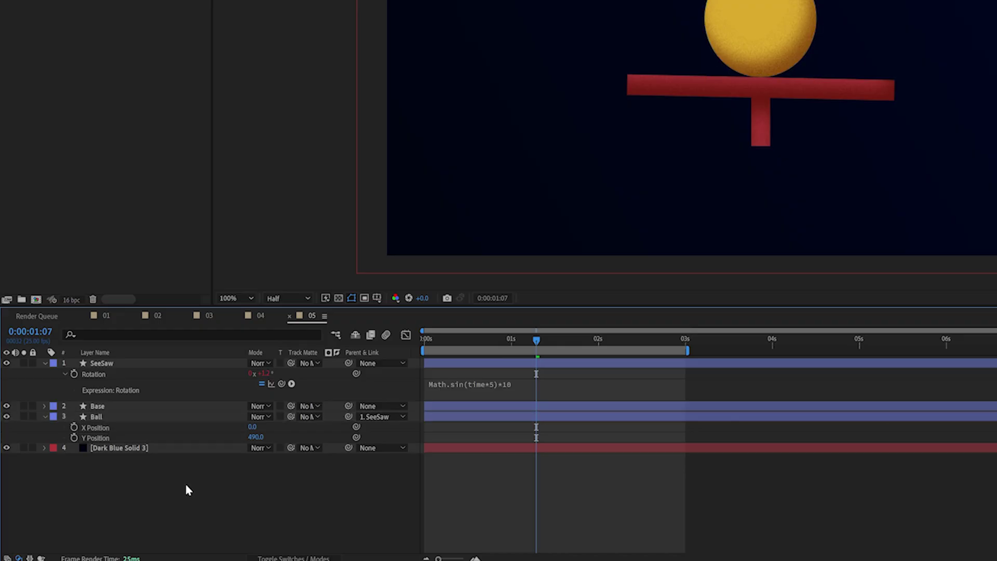
Paste the seesaw's sine rotation expression onto the ball's X Position and preview
{"action": "left_click", "coordinate": [74, 427], "text": "alt"}
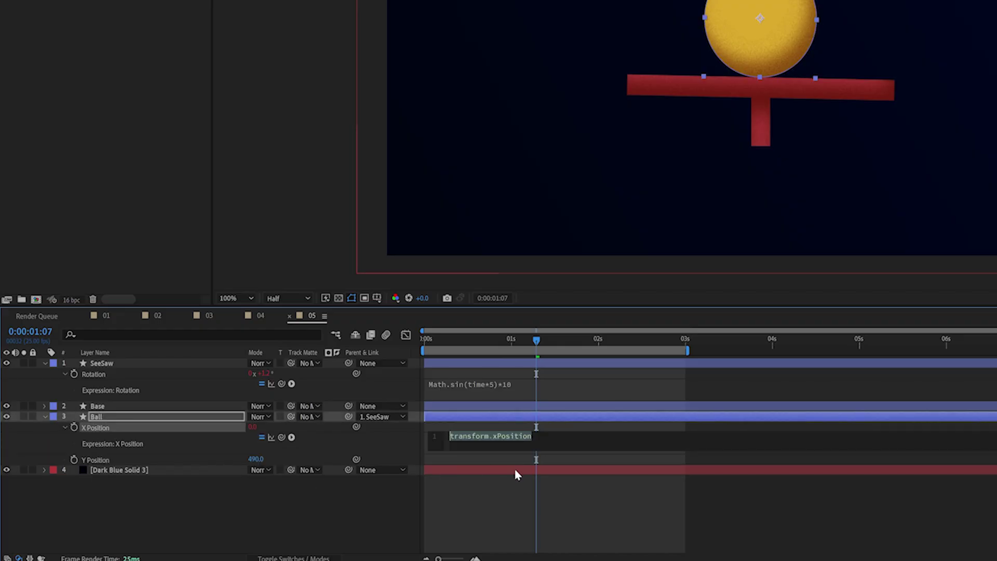
{"action": "left_click", "coordinate": [517, 386]}
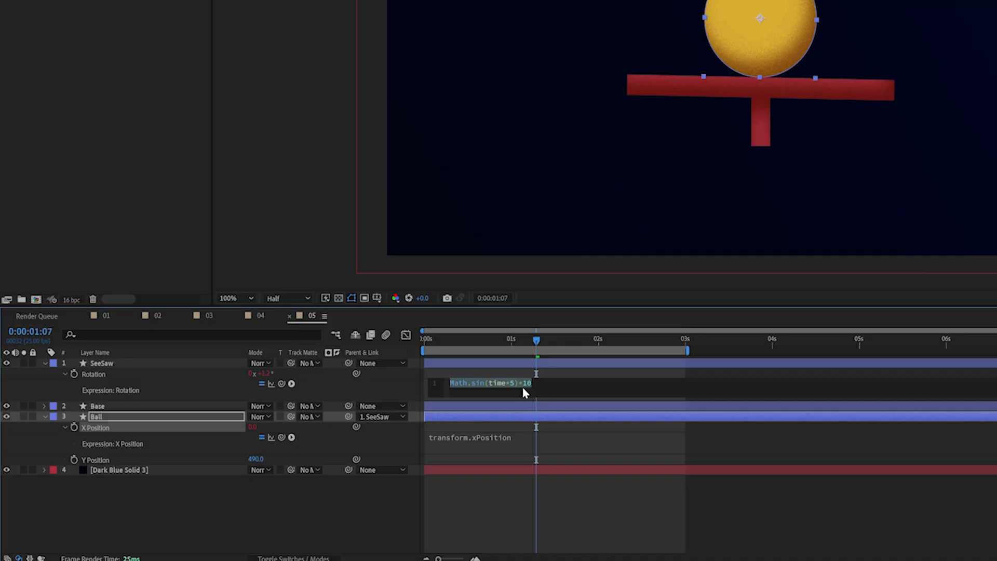
{"action": "key", "text": "ctrl+c"}
{"action": "left_click", "coordinate": [515, 440]}
{"action": "key", "text": "ctrl+v"}
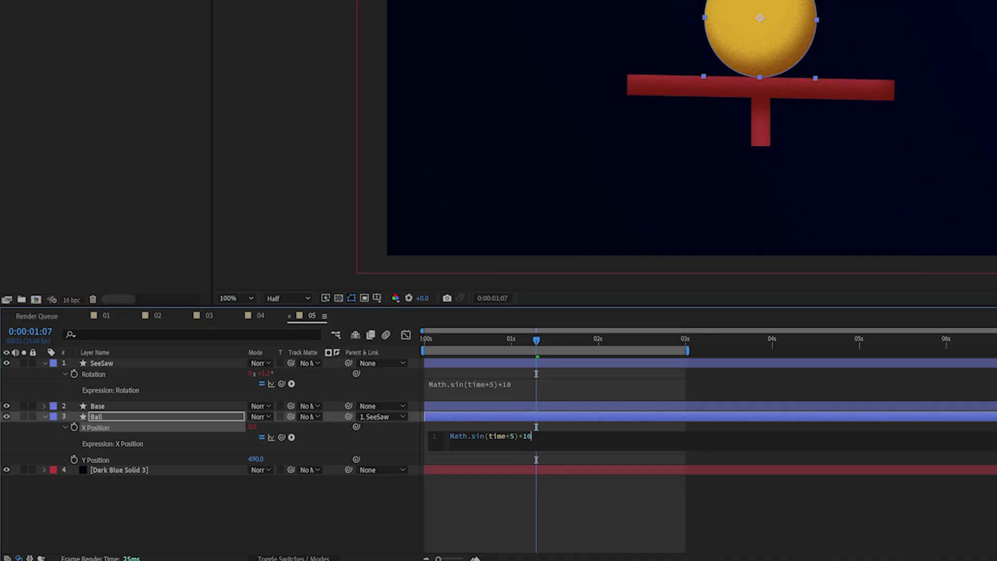
{"action": "left_click", "coordinate": [531, 451]}
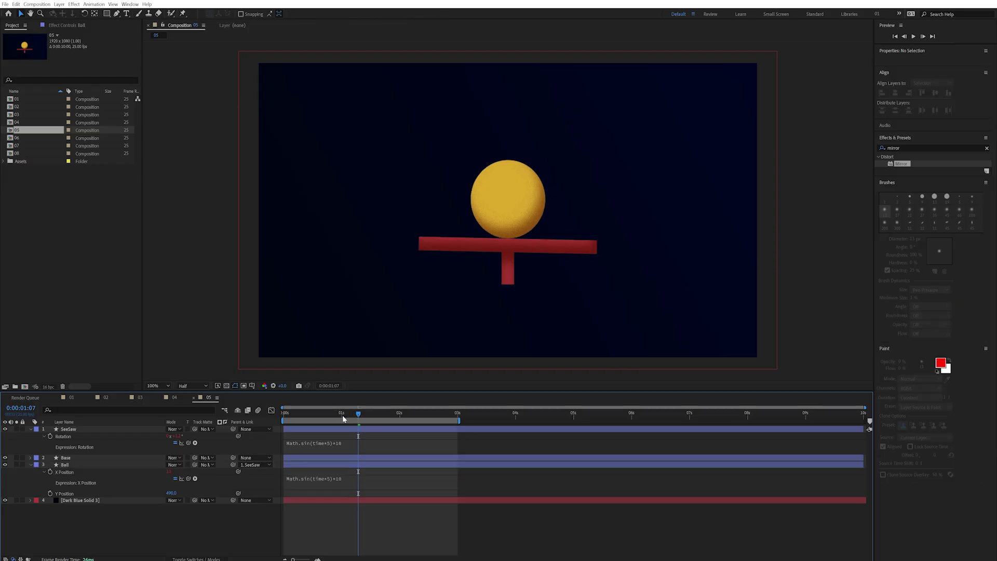
{"action": "key", "text": "space"}
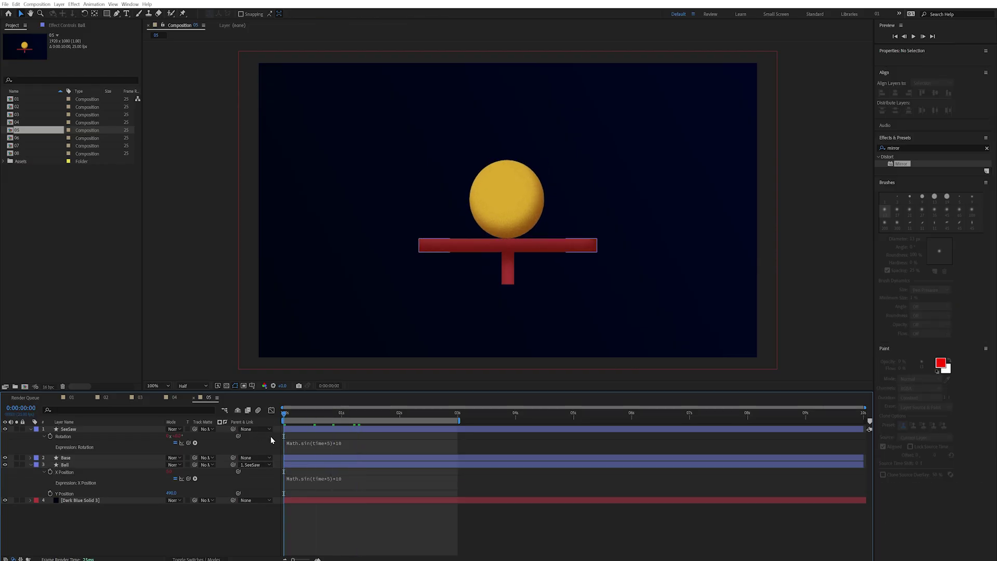
Change the X Position expression amplitude to 150, making it Math.sin(time*5)*150, and replay the preview
{"action": "left_click", "coordinate": [347, 478]}
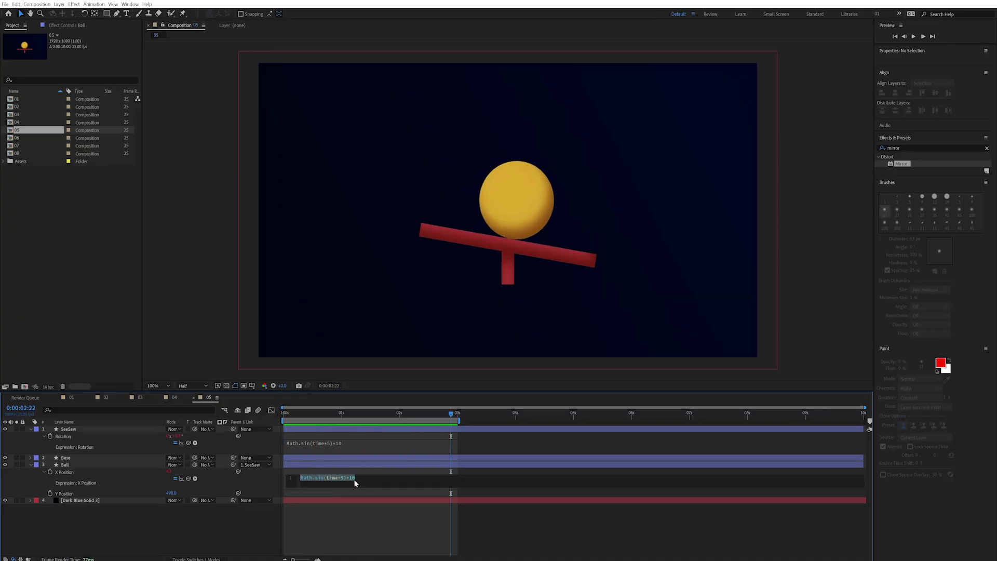
{"action": "left_click", "coordinate": [355, 478]}
{"action": "left_click", "coordinate": [395, 483]}
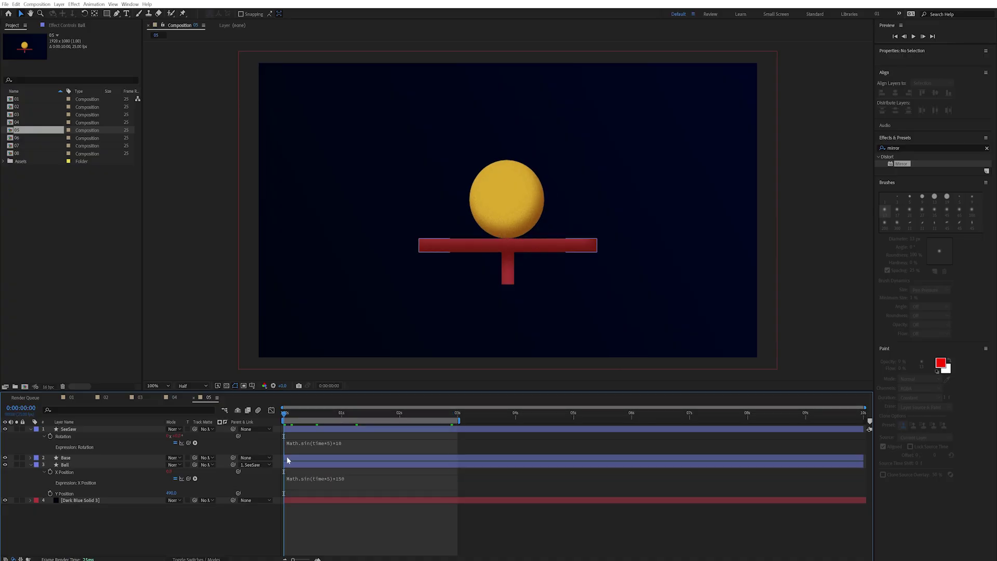
{"action": "key", "text": "space"}
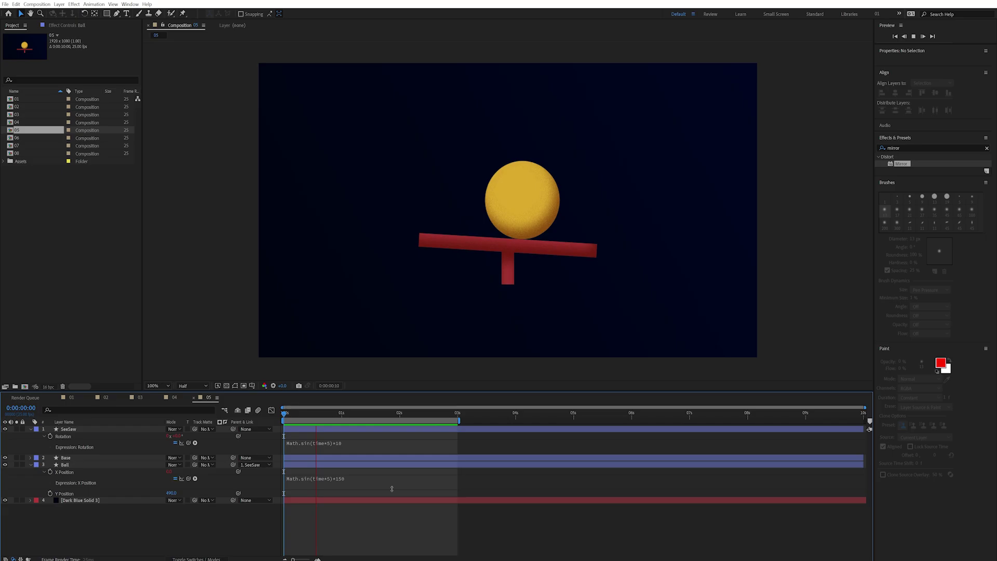
{"action": "left_click", "coordinate": [361, 478]}
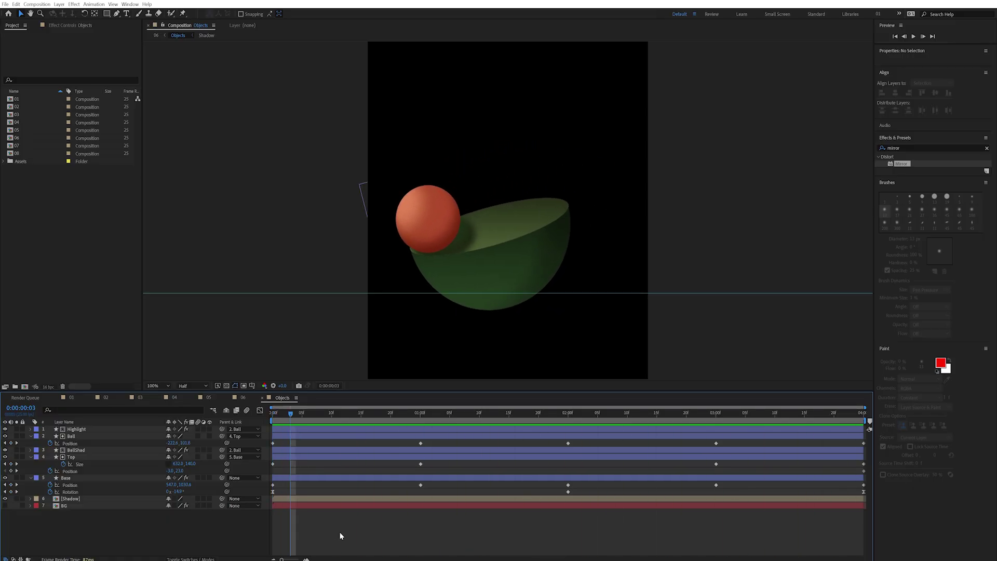
Select all seven Objects layers and pre-compose them as Ball Anim
{"action": "key", "text": "space"}
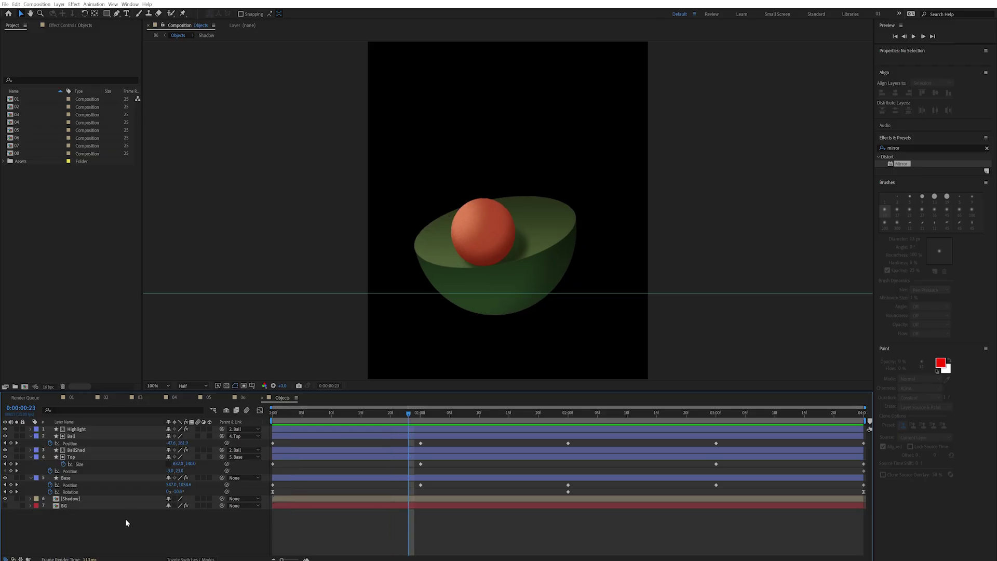
{"action": "left_click_drag", "start_coordinate": [125, 518], "coordinate": [73, 425]}
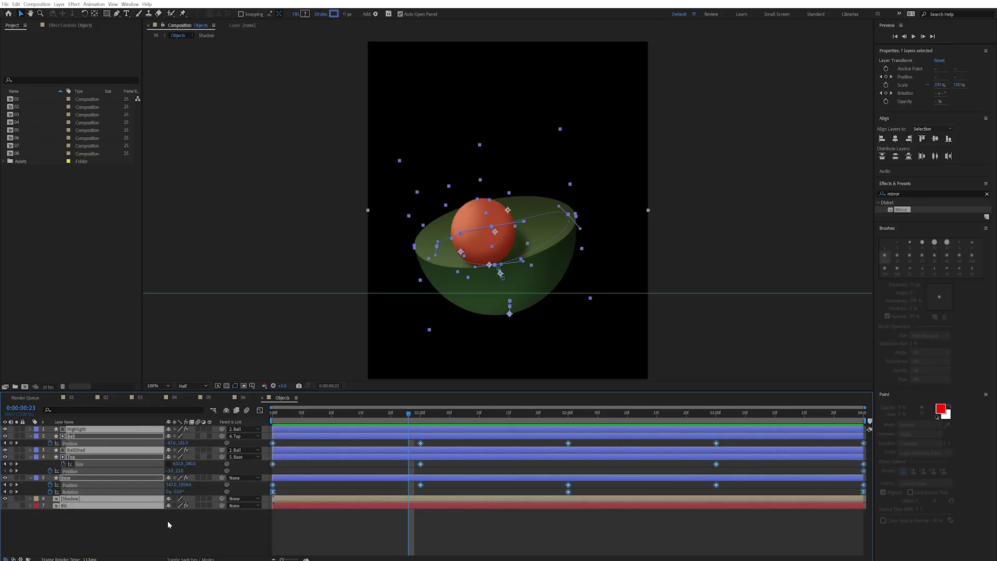
{"action": "key", "text": "ctrl+shift+c"}
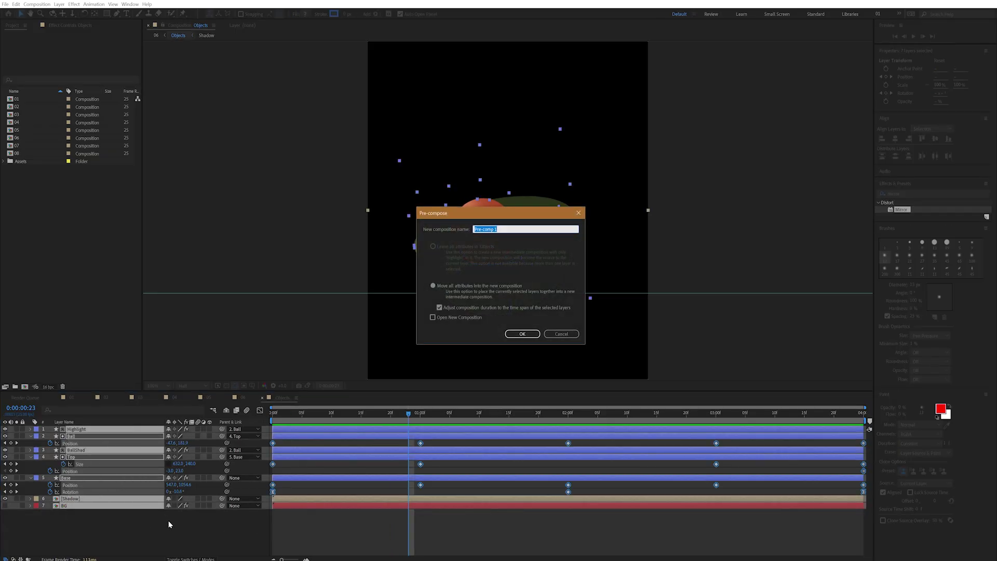
{"action": "type", "text": "Ball Anim"}
{"action": "key", "text": "Return"}
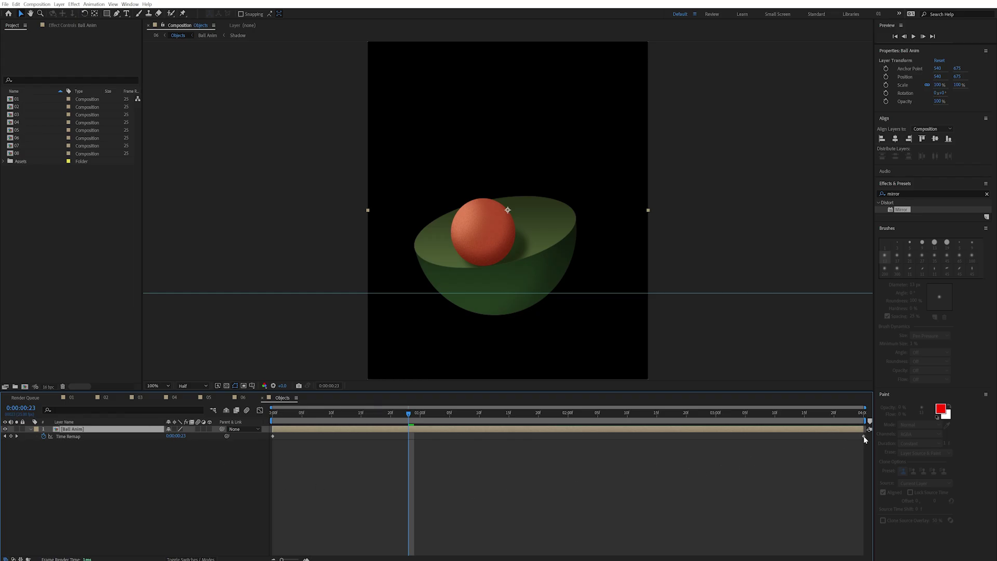
Move the last Time Remap key to about 4 seconds, easy-ease both, and set ~47% influence in the speed graph
{"action": "left_click_drag", "start_coordinate": [865, 439], "coordinate": [263, 431]}
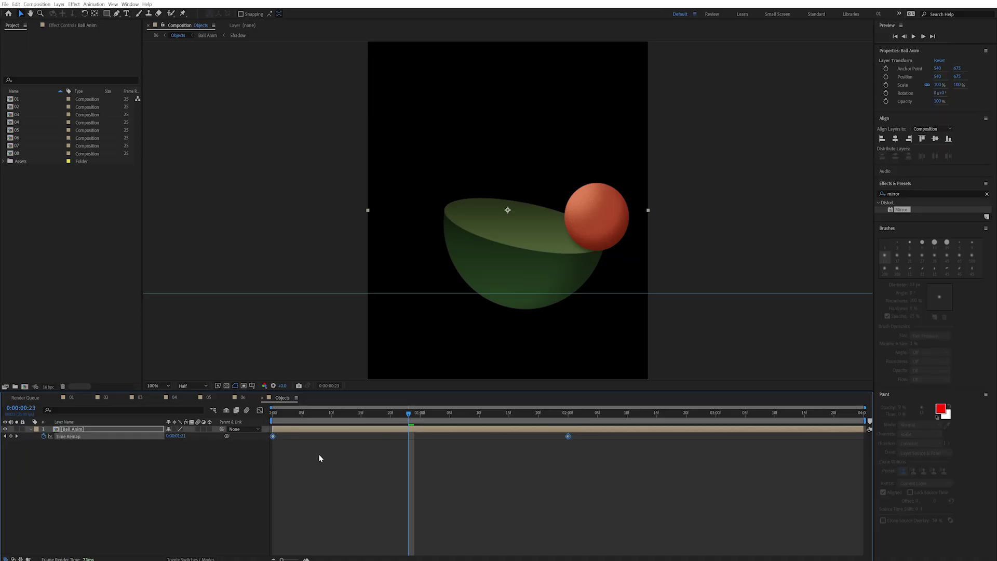
{"action": "key", "text": "F9"}
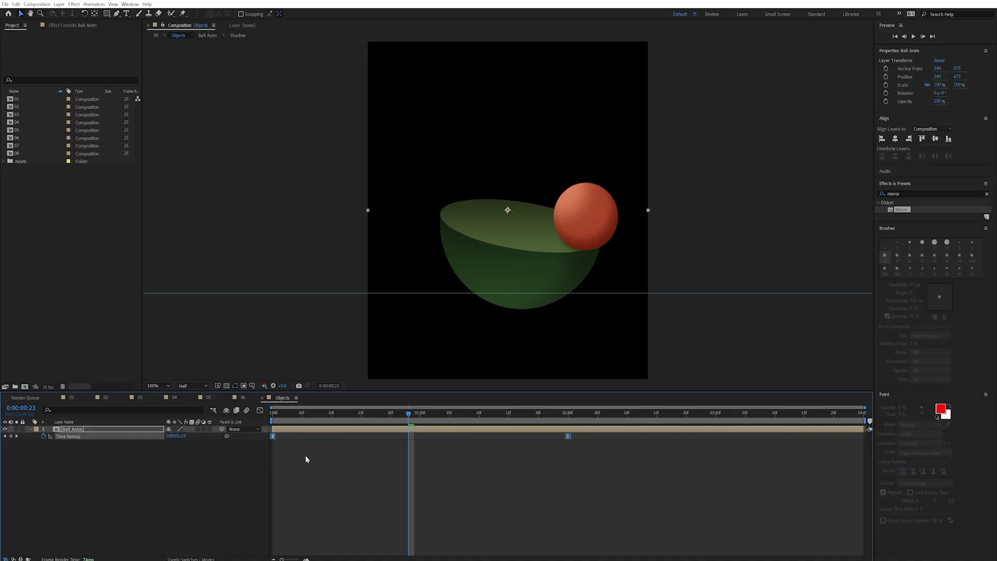
{"action": "left_click", "coordinate": [260, 411]}
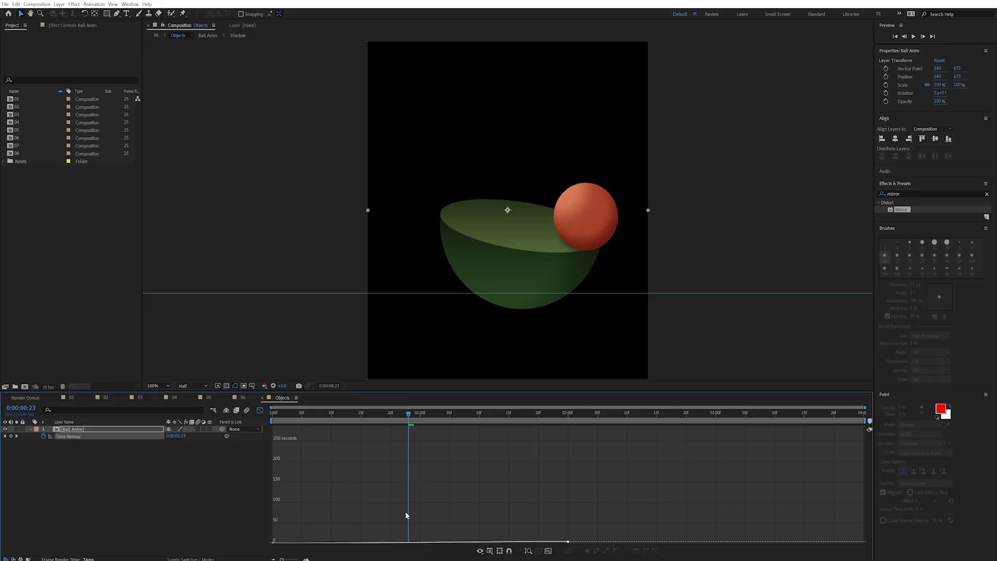
{"action": "left_click", "coordinate": [548, 551]}
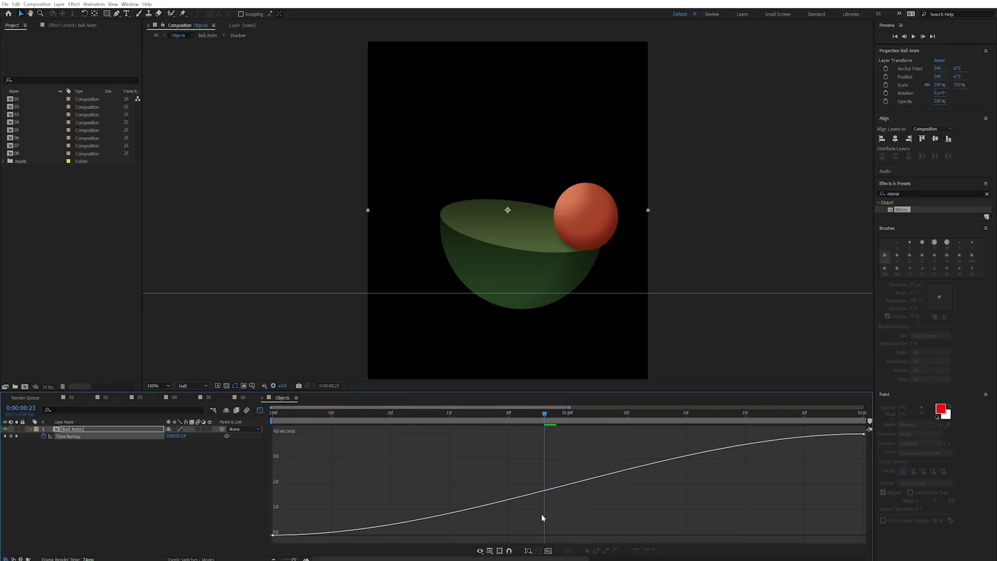
{"action": "left_click", "coordinate": [500, 551]}
{"action": "left_click", "coordinate": [509, 478]}
{"action": "left_click_drag", "start_coordinate": [377, 530], "coordinate": [421, 531]}
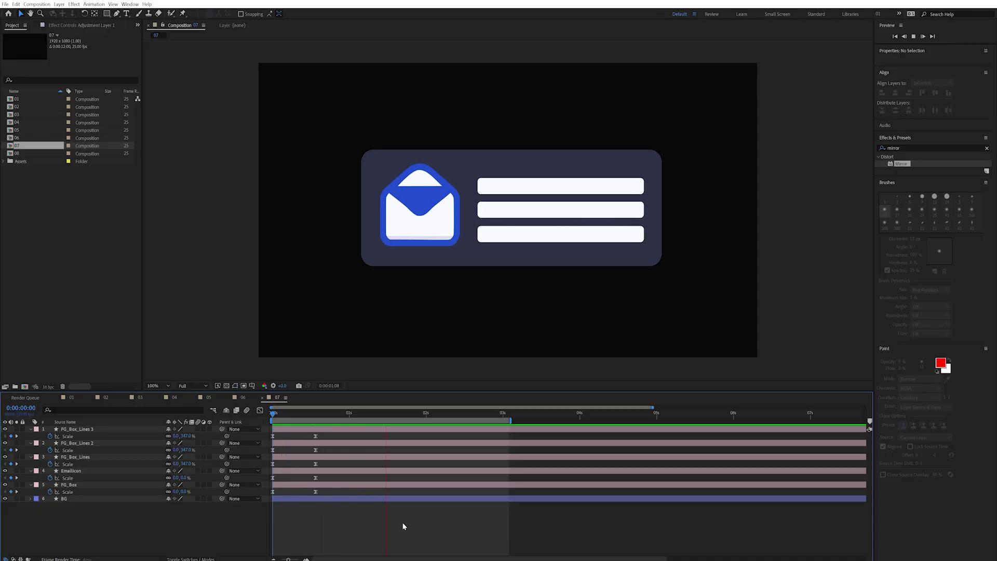
{"action": "key", "text": "space"}
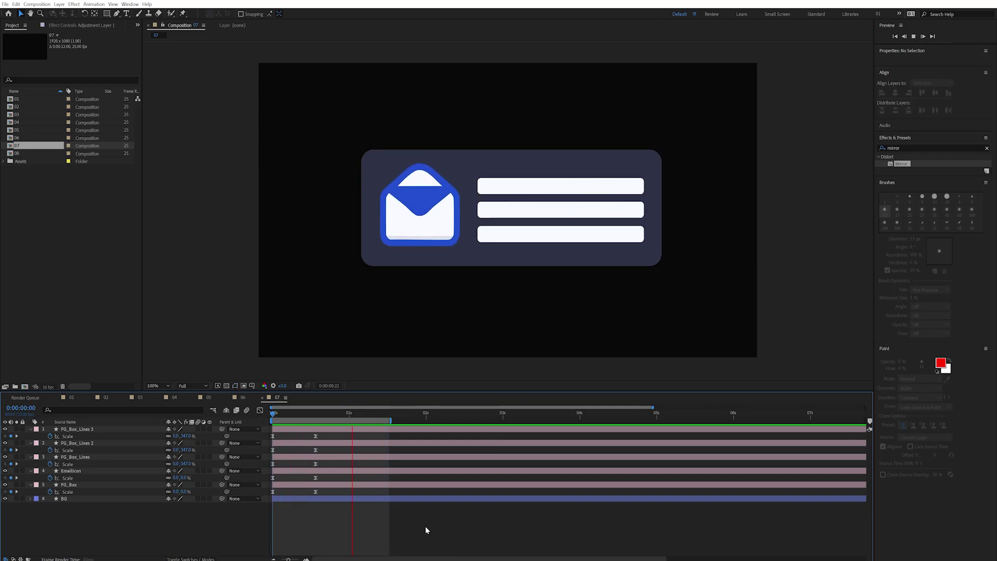
Play and stop the composition 07 preview twice to watch the envelope card scale in
{"action": "key", "text": "space"}
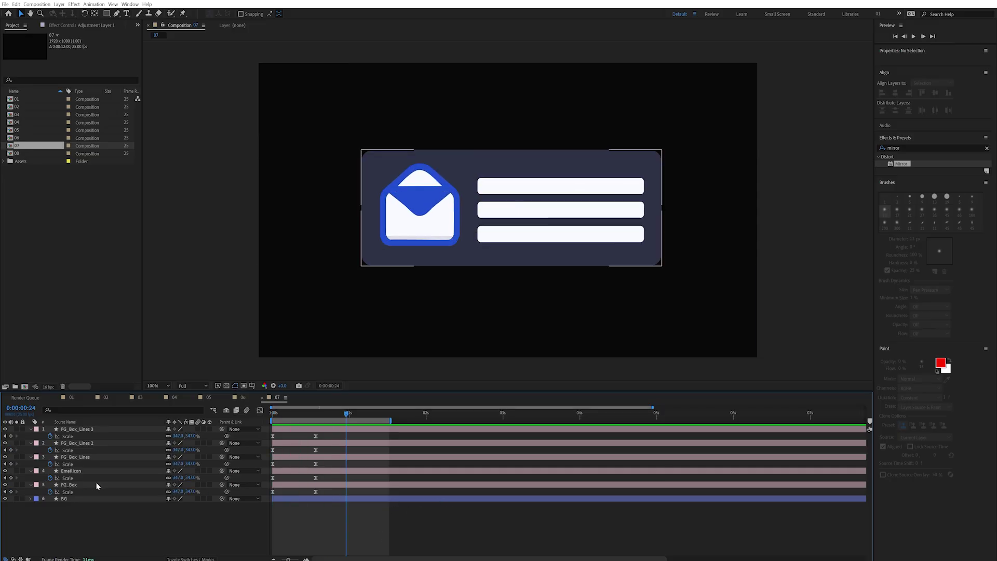
{"action": "key", "text": "space"}
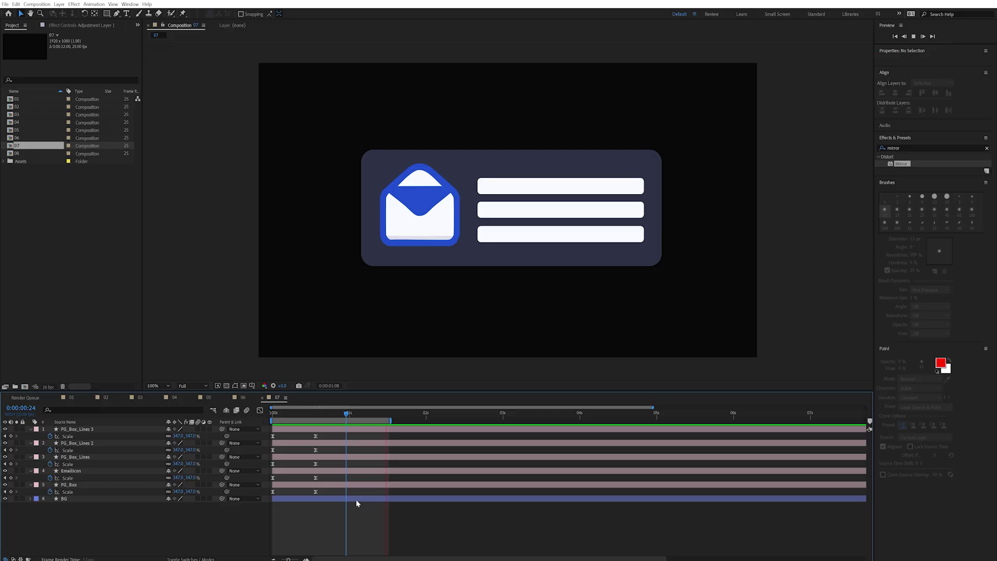
{"action": "key", "text": "space"}
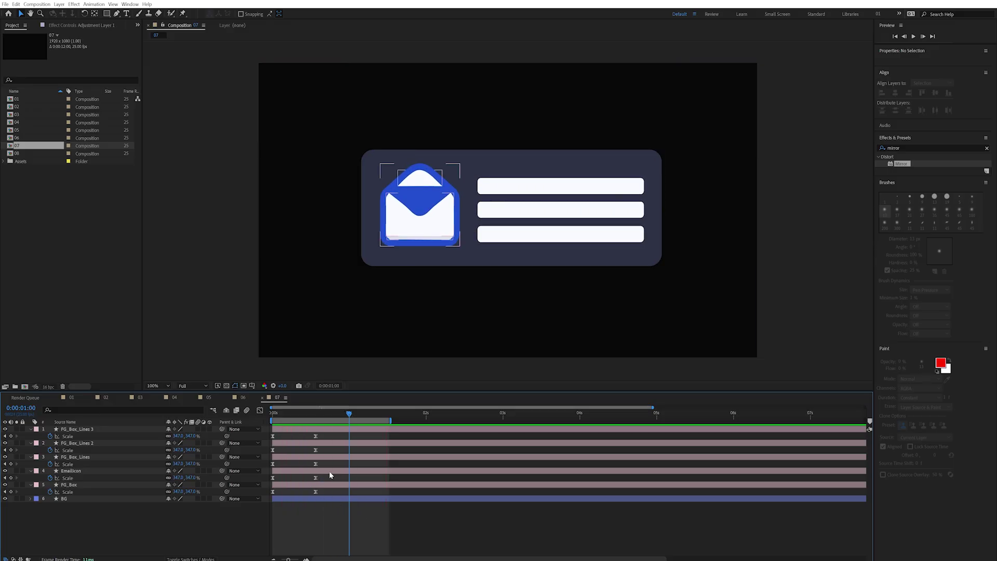
Offset EmailIcon and the three FG_Box_Lines layers later, each line layer two frames after the previous
{"action": "left_click", "coordinate": [329, 471]}
{"action": "left_click", "coordinate": [315, 431], "text": "shift"}
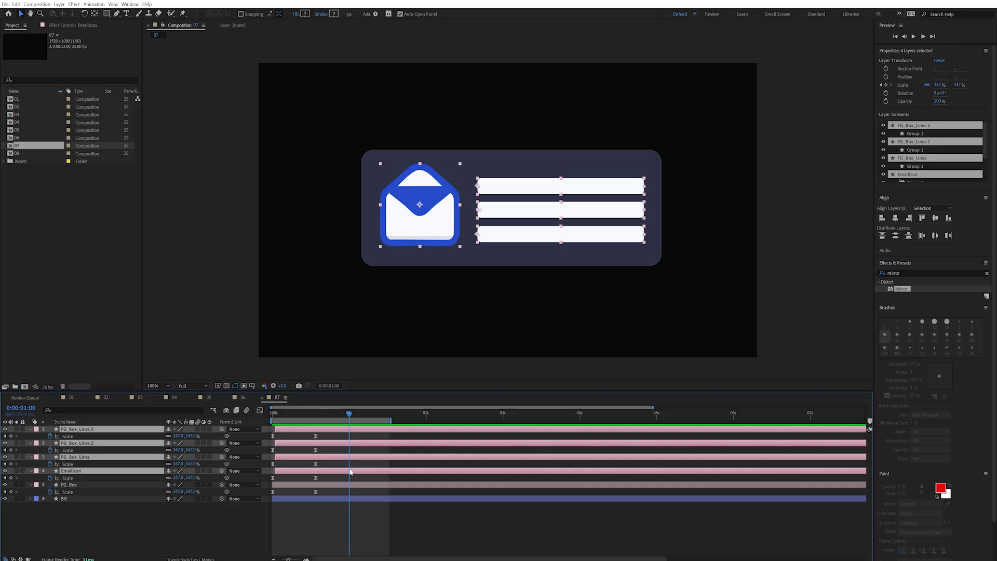
{"action": "key", "text": "alt+Page_Down"}
{"action": "key", "text": "alt+Page_Down"}
{"action": "key", "text": "alt+Page_Down"}
{"action": "key", "text": "alt+Page_Down"}
{"action": "key", "text": "alt+Page_Down"}
{"action": "key", "text": "alt+Page_Down"}
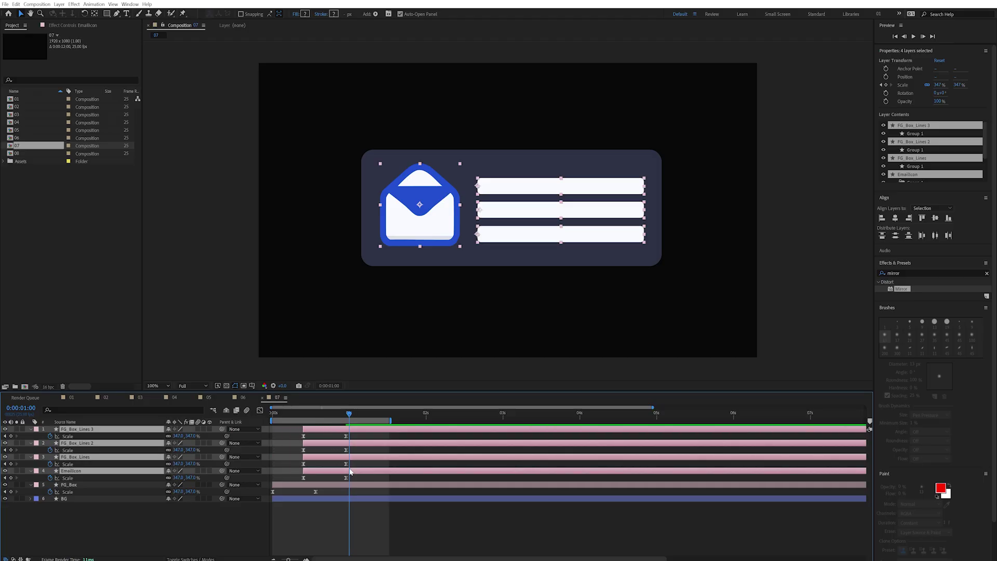
{"action": "left_click", "coordinate": [347, 472], "text": "ctrl"}
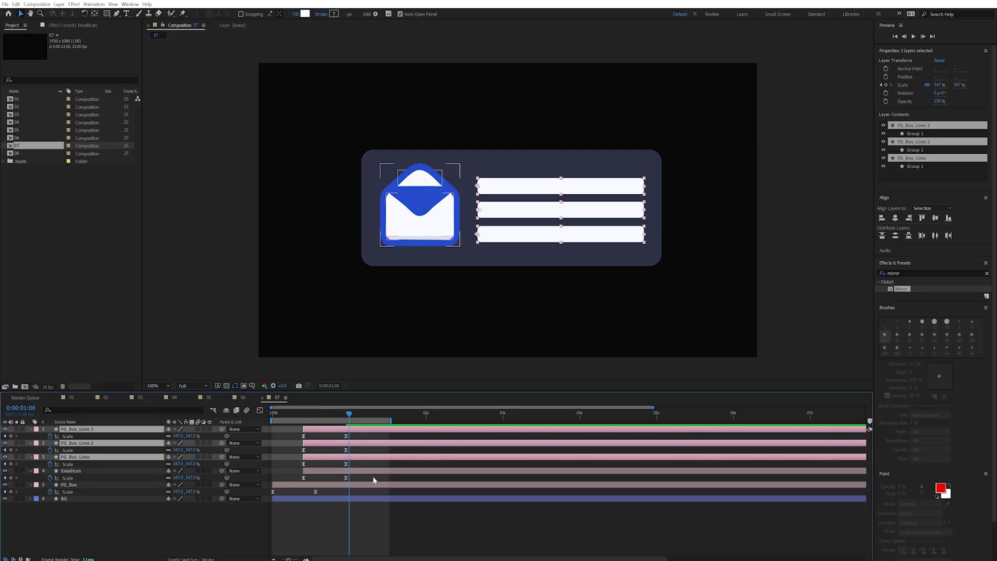
{"action": "key", "text": "alt+Page_Down"}
{"action": "key", "text": "alt+Page_Down"}
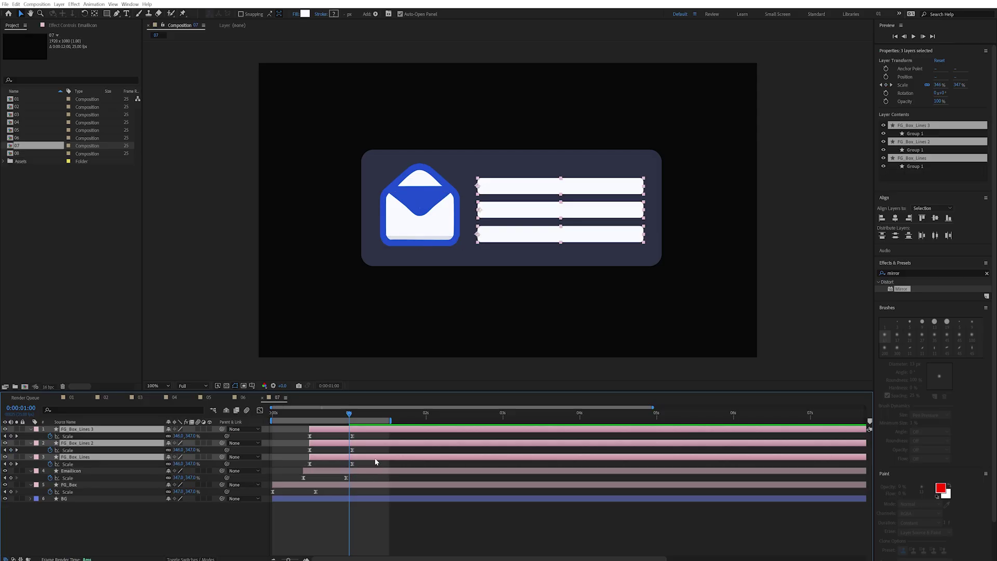
{"action": "left_click", "coordinate": [377, 459], "text": "ctrl"}
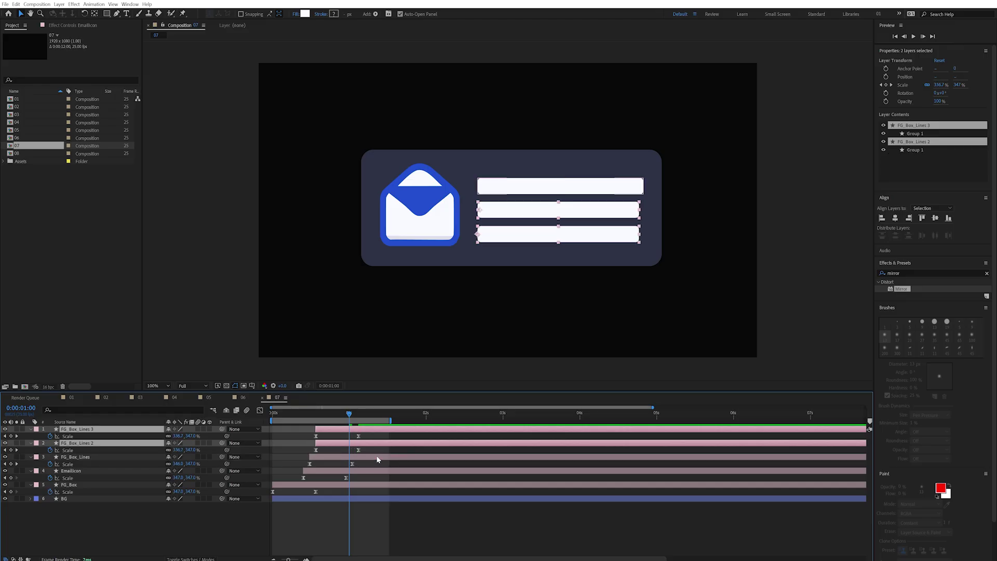
{"action": "left_click", "coordinate": [378, 445], "text": "ctrl"}
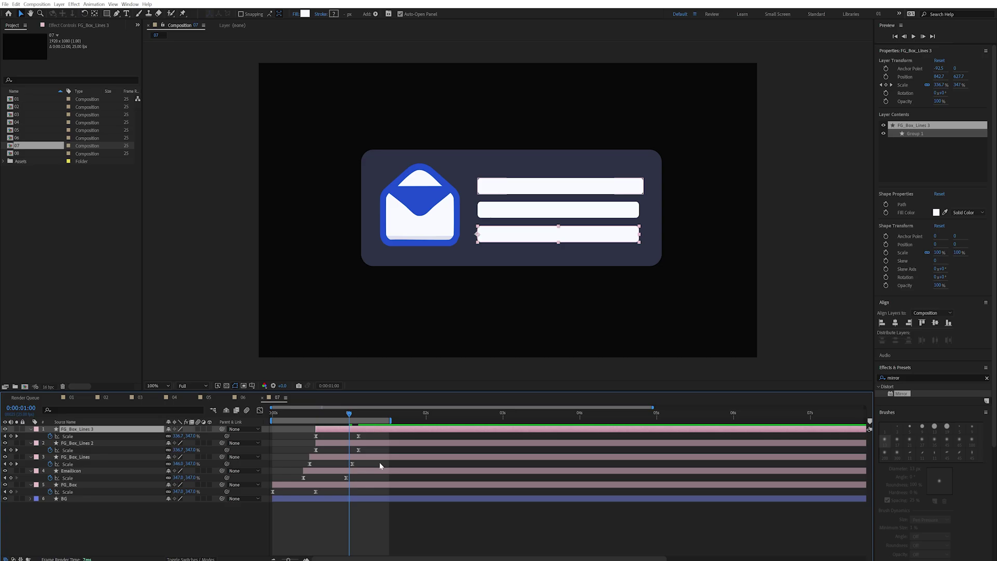
{"action": "key", "text": "alt+Page_Down"}
{"action": "key", "text": "alt+Page_Down"}
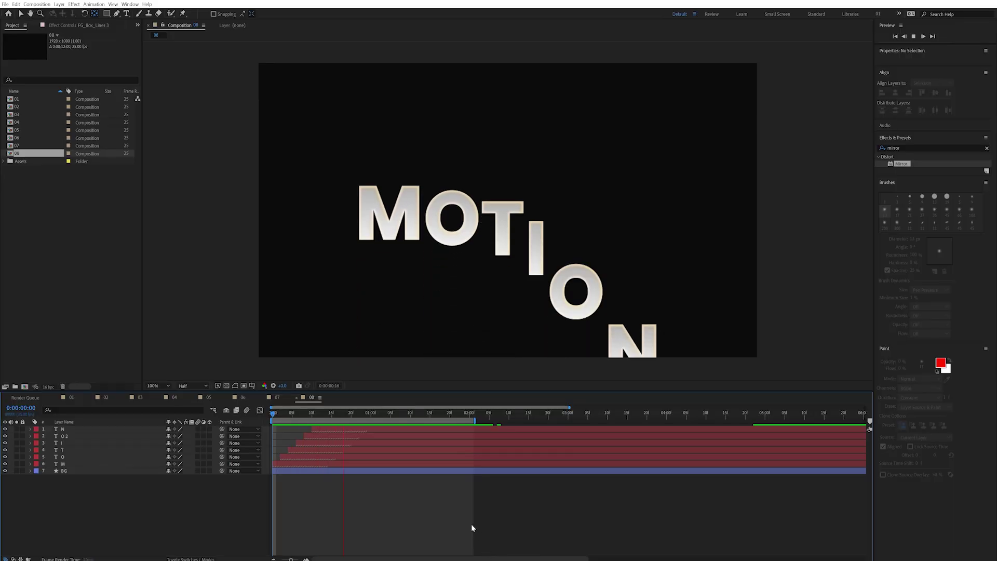
Keyframe the M letter down to Y Position 736.6 and preview the MOTION title from 0:00:00:16
{"action": "left_click", "coordinate": [76, 464]}
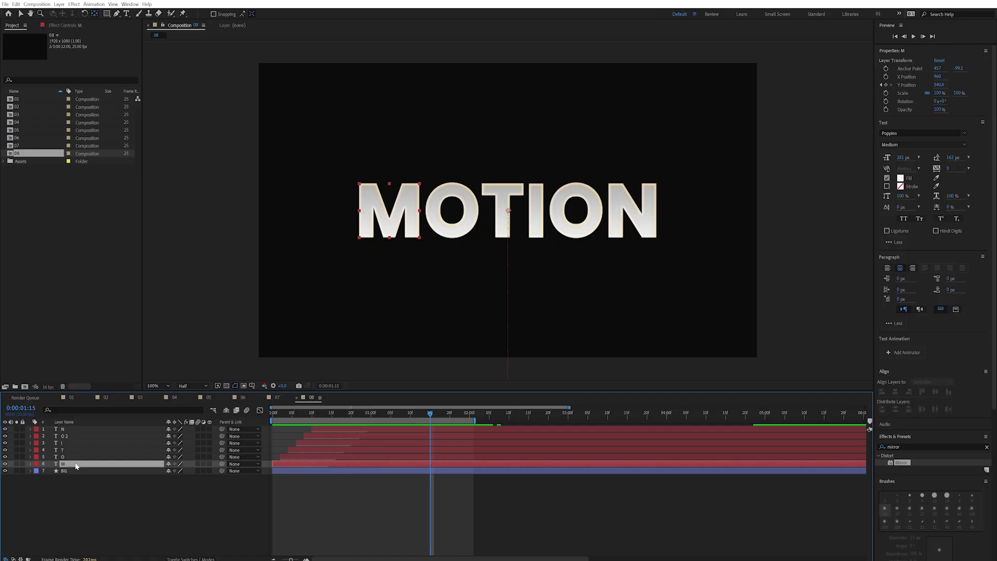
{"action": "key", "text": "u"}
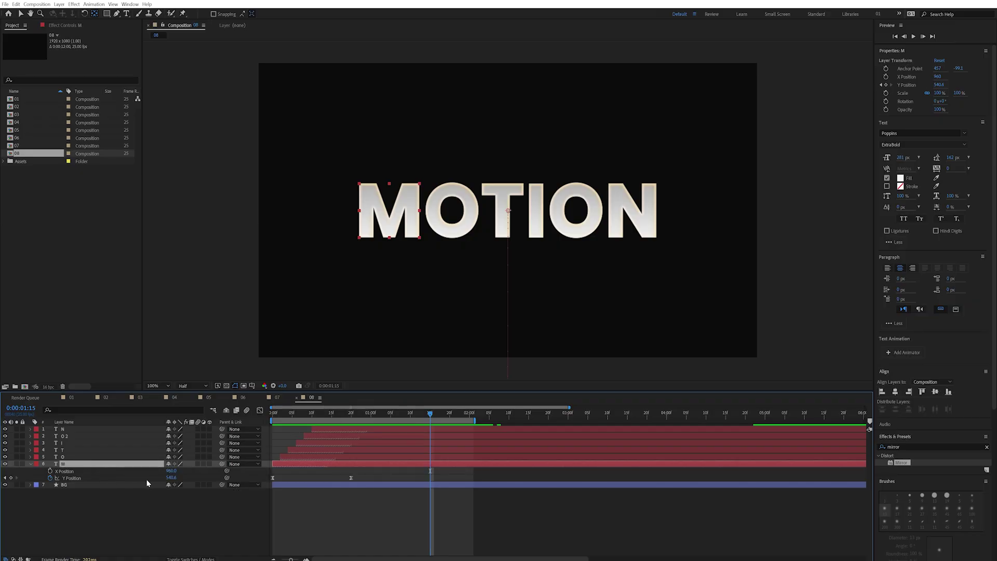
{"action": "left_click_drag", "start_coordinate": [170, 476], "coordinate": [342, 446]}
{"action": "left_click_drag", "start_coordinate": [429, 416], "coordinate": [333, 429]}
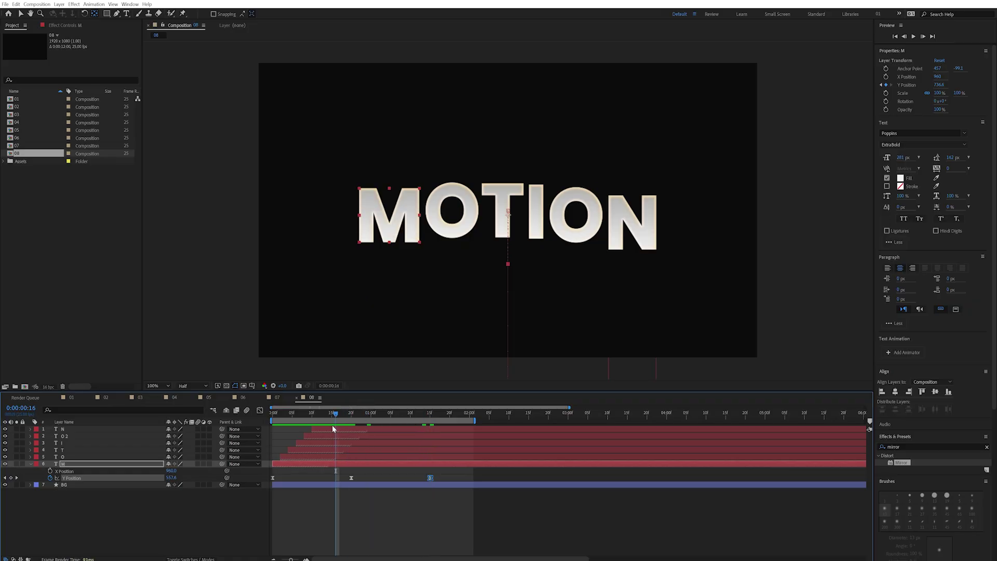
{"action": "key", "text": "space"}
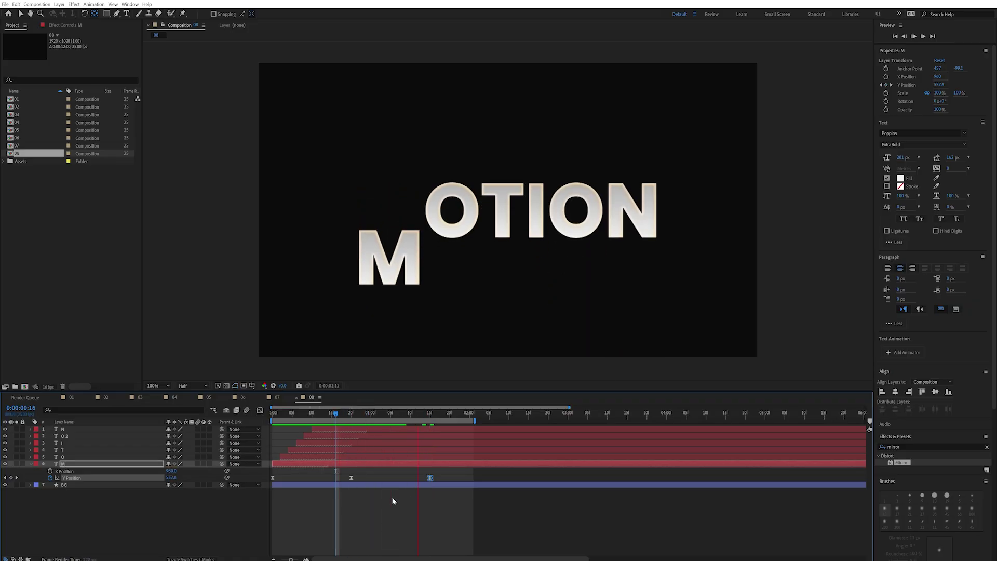
{"action": "key", "text": "space"}
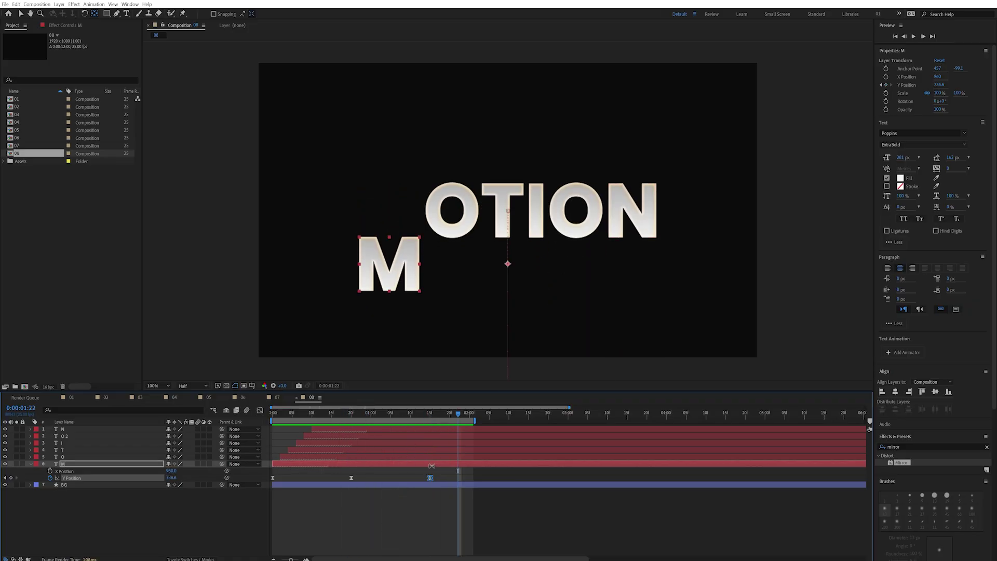
{"action": "left_click", "coordinate": [419, 508]}
{"action": "key", "text": "space"}
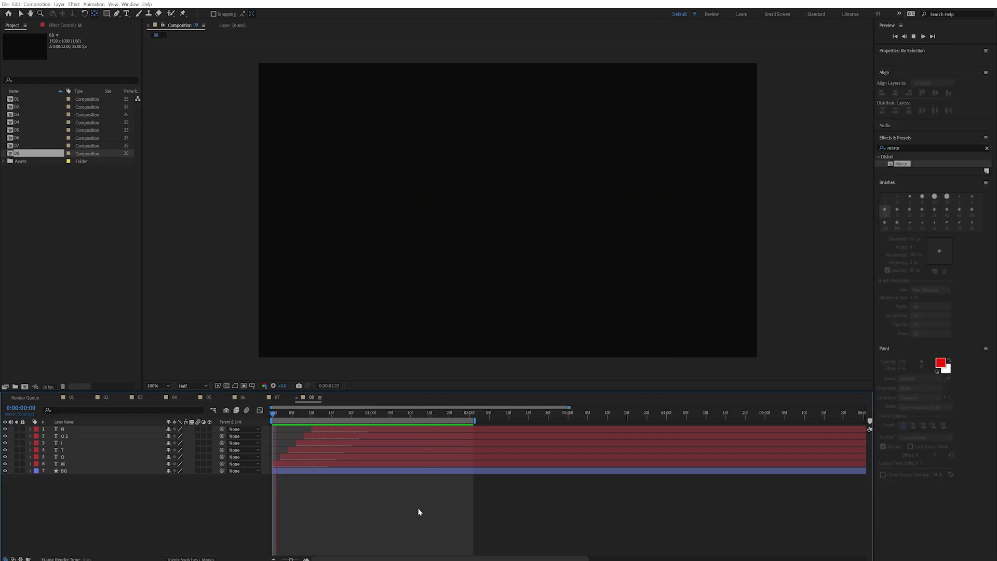
Stop the preview, add a null object, and parent the six MOTION letter layers to it
{"action": "key", "text": "space"}
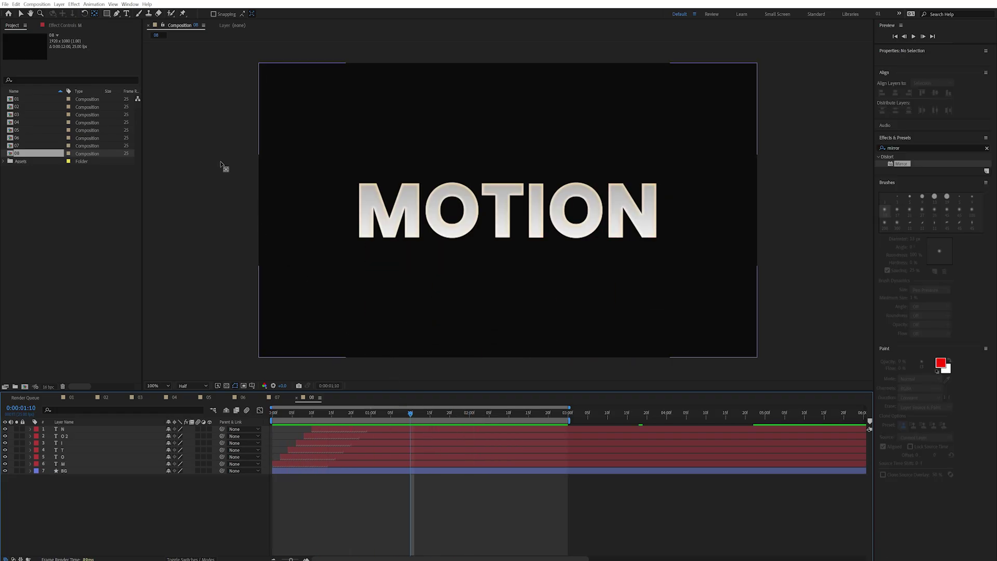
{"action": "left_click", "coordinate": [59, 4]}
{"action": "mouse_move", "coordinate": [97, 14]}
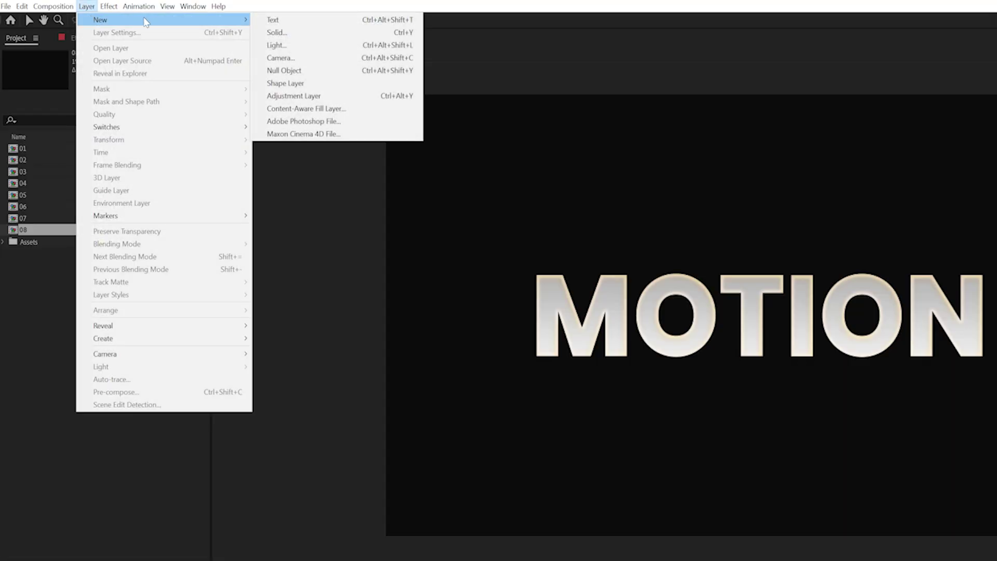
{"action": "left_click", "coordinate": [291, 71]}
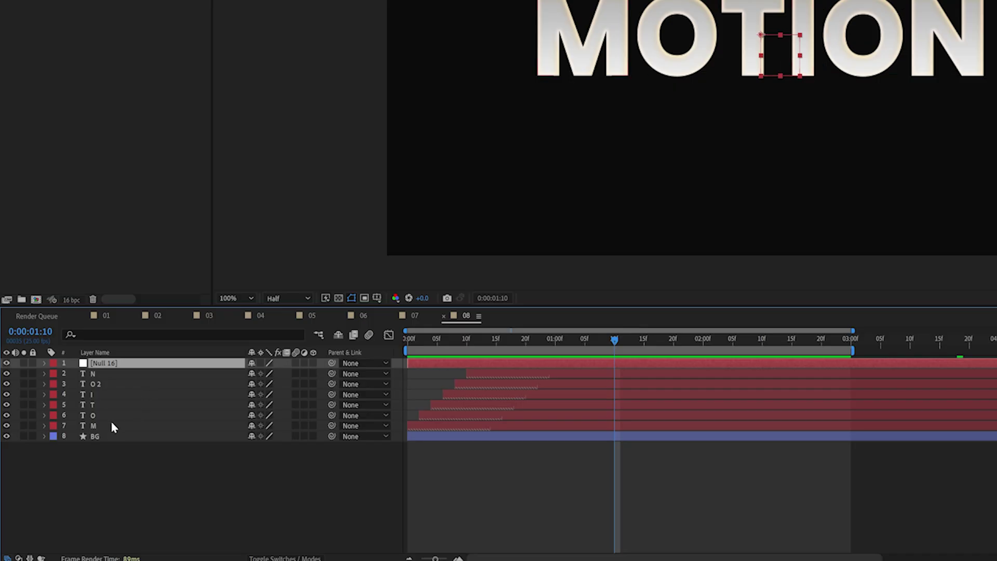
{"action": "left_click", "coordinate": [111, 425]}
{"action": "left_click", "coordinate": [93, 378], "text": "shift"}
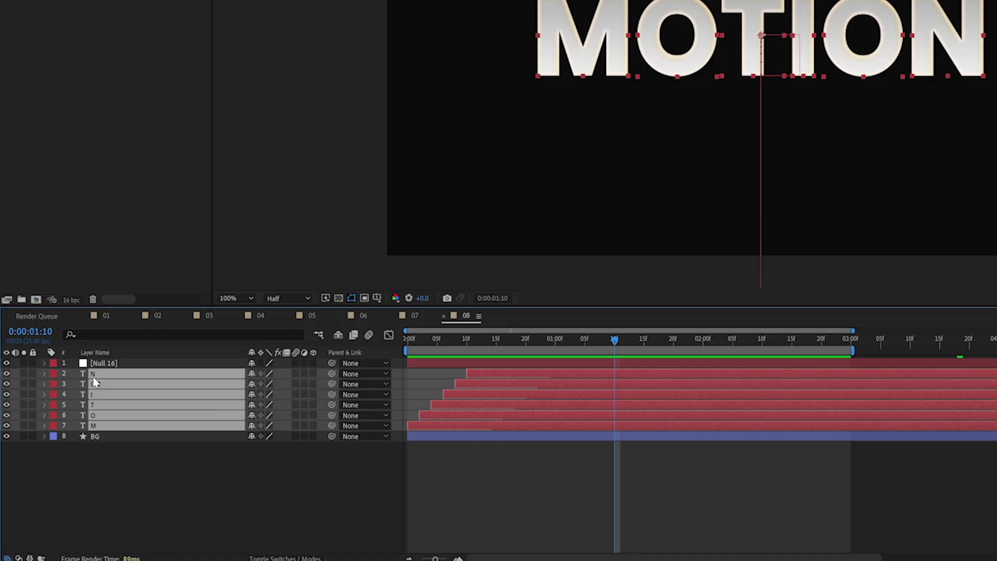
{"action": "left_click_drag", "start_coordinate": [332, 378], "coordinate": [105, 365]}
Rename the null layer to 'POS CONTROL'
{"action": "left_click", "coordinate": [131, 364]}
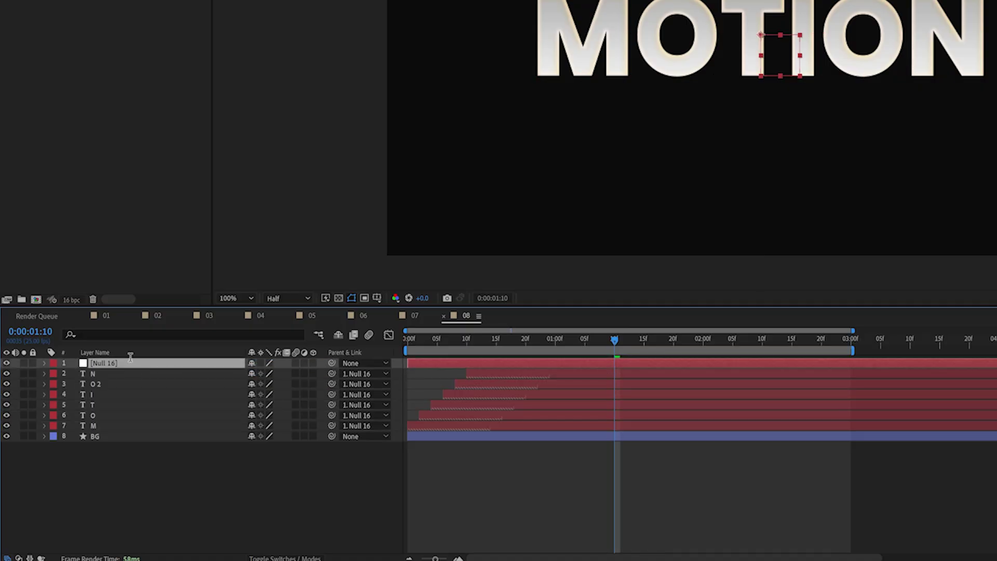
{"action": "key", "text": "Return"}
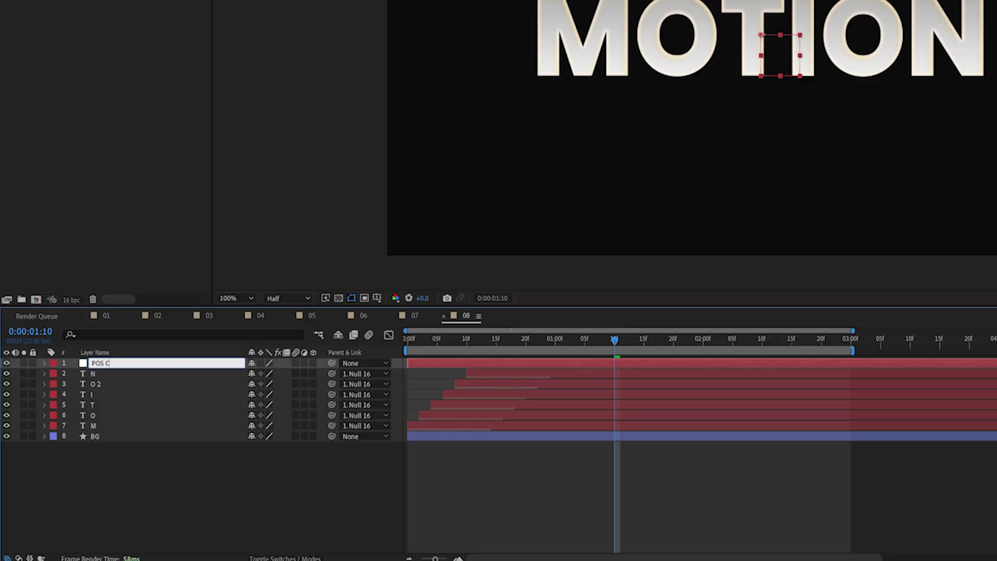
{"action": "type", "text": "POS CONT"}
{"action": "type", "text": "ROL"}
{"action": "key", "text": "Return"}
Drag the null to reposition the title, preview the animation, then place MOTION at the upper right
{"action": "left_click_drag", "start_coordinate": [780, 76], "coordinate": [659, 97]}
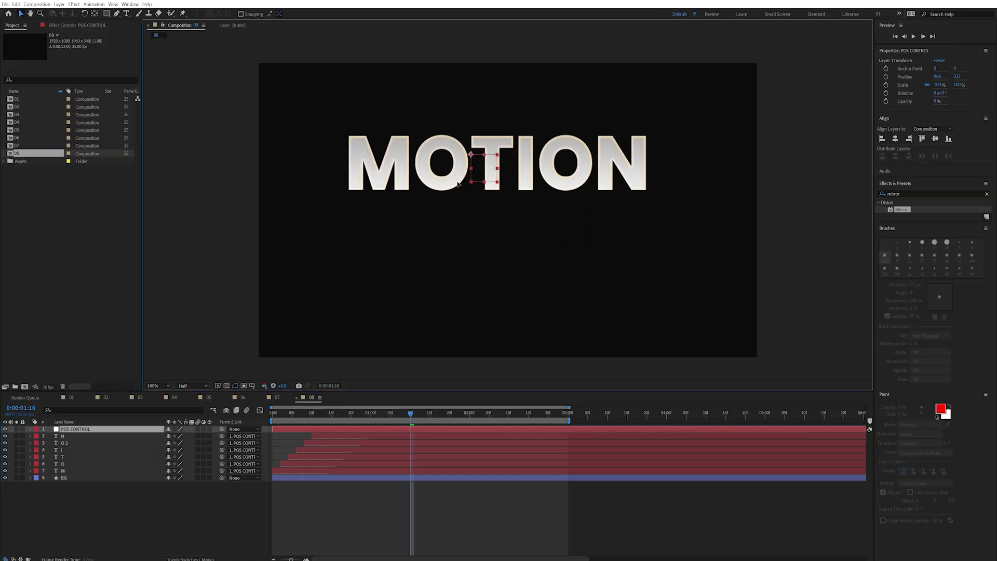
{"action": "left_click_drag", "start_coordinate": [440, 251], "coordinate": [437, 294]}
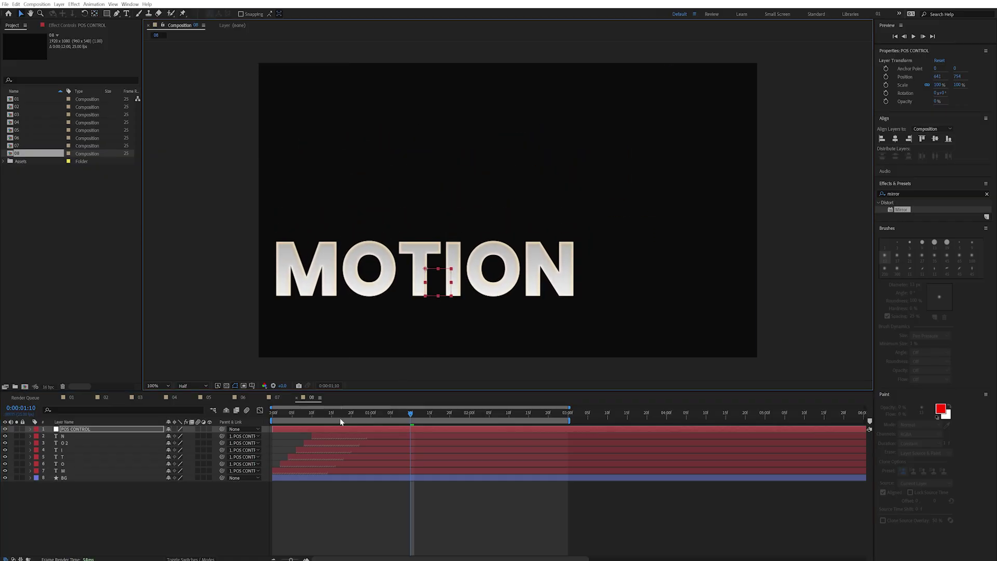
{"action": "left_click_drag", "start_coordinate": [339, 419], "coordinate": [250, 426]}
{"action": "key", "text": "space"}
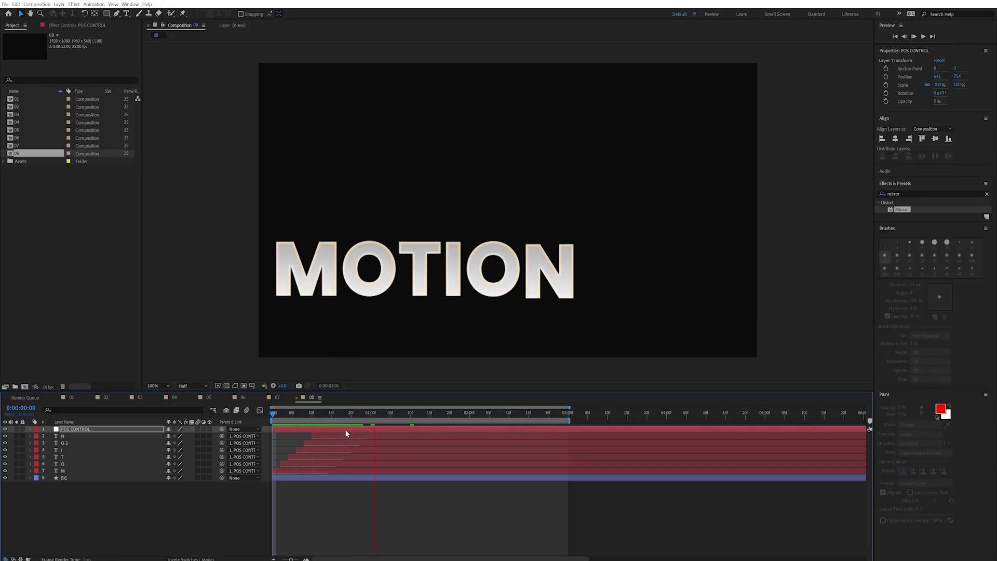
{"action": "key", "text": "space"}
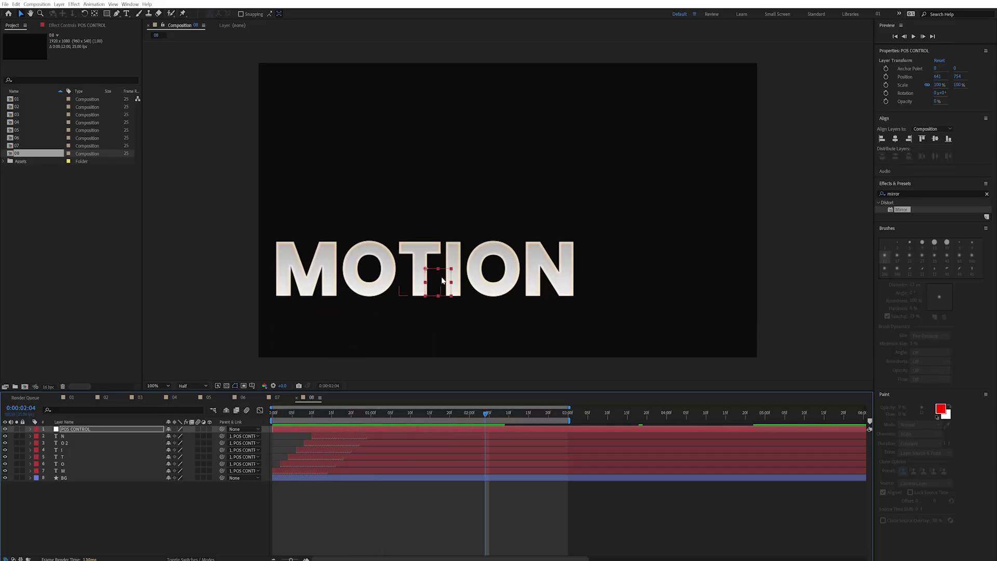
{"action": "left_click_drag", "start_coordinate": [442, 280], "coordinate": [606, 146]}
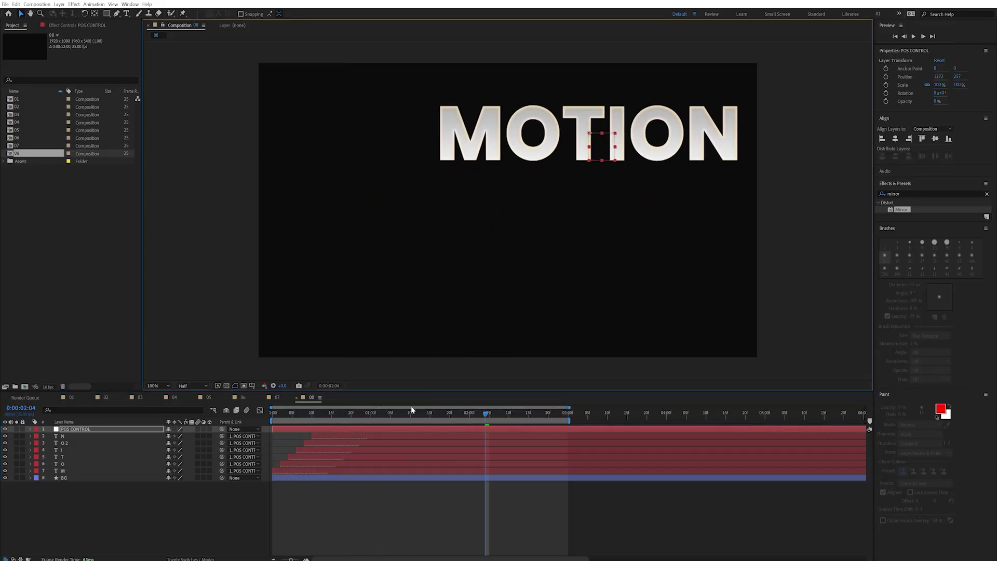